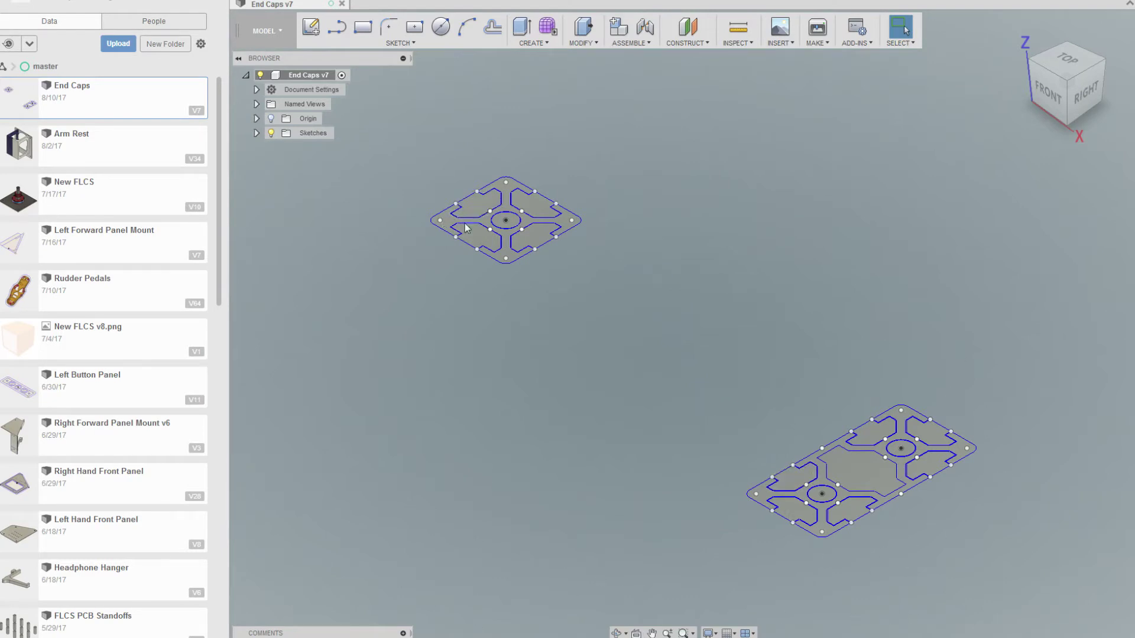
Measure the gap between the two parallel sketch lines outlining a cut-out at the corner of the square end cap
scroll(470, 250, up, 10)
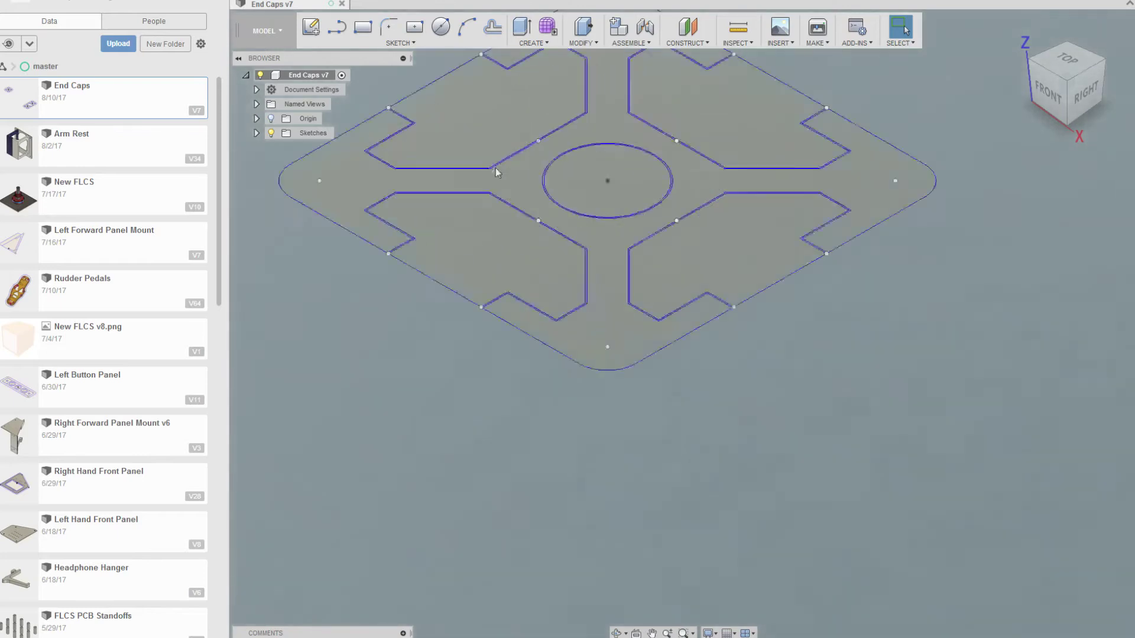
scroll(793, 357, down, 3)
scroll(813, 379, up, 8)
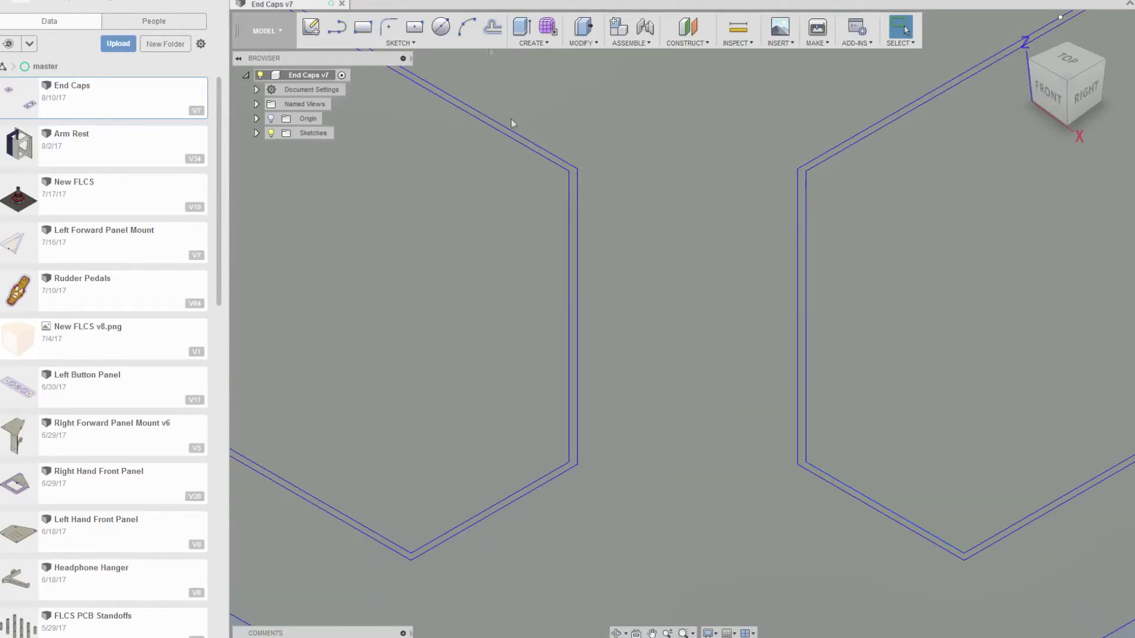
scroll(856, 327, down, 5)
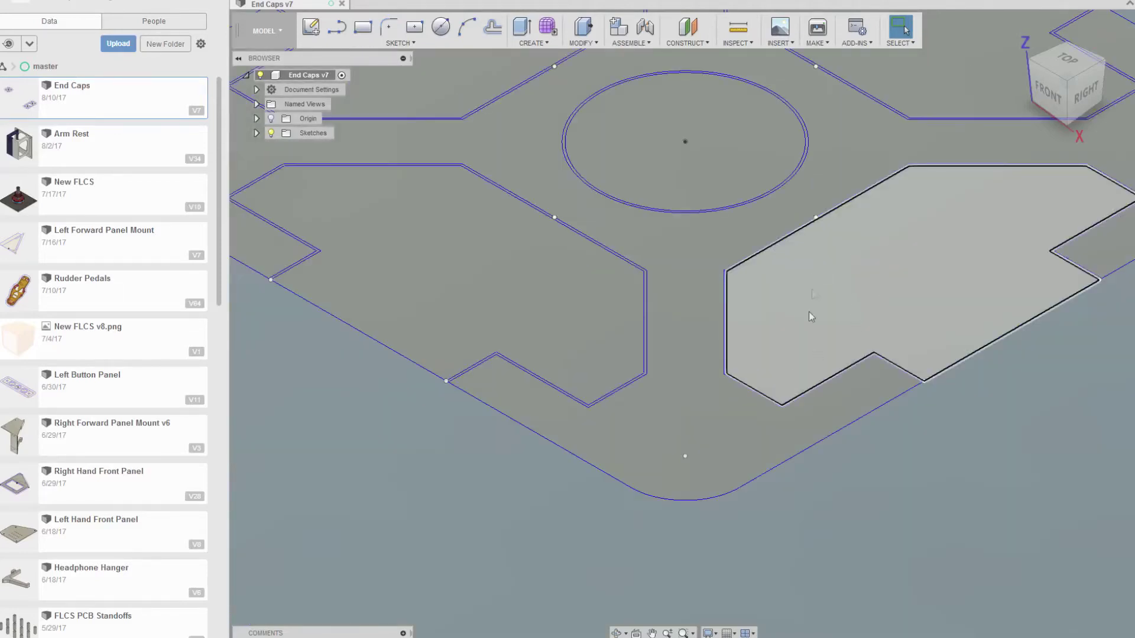
scroll(795, 375, up, 6)
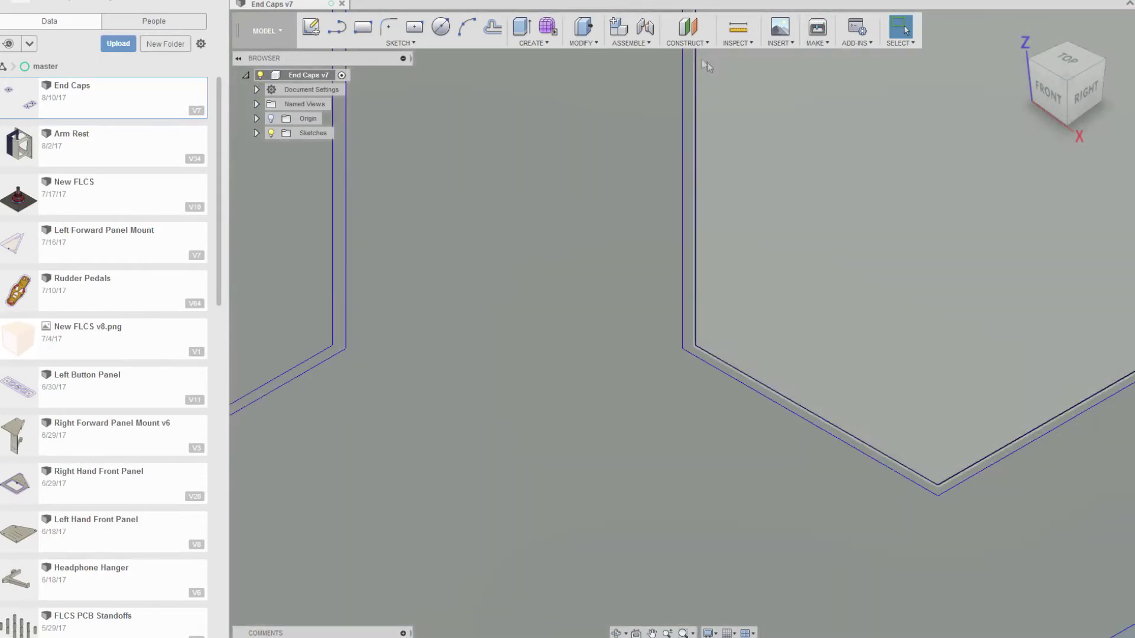
click(738, 27)
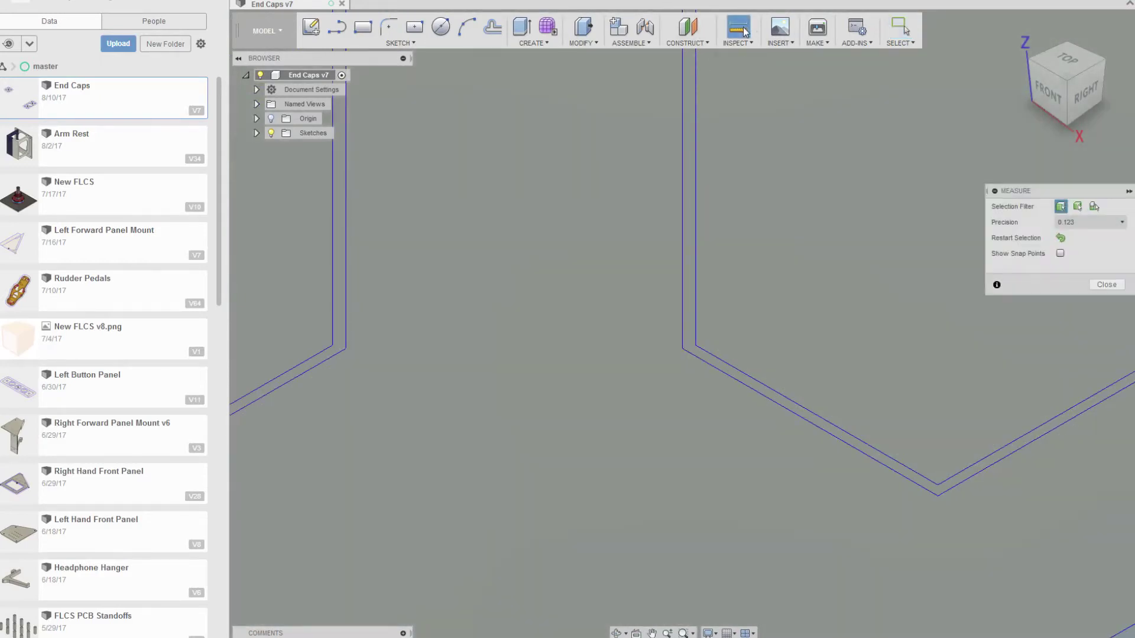
click(767, 395)
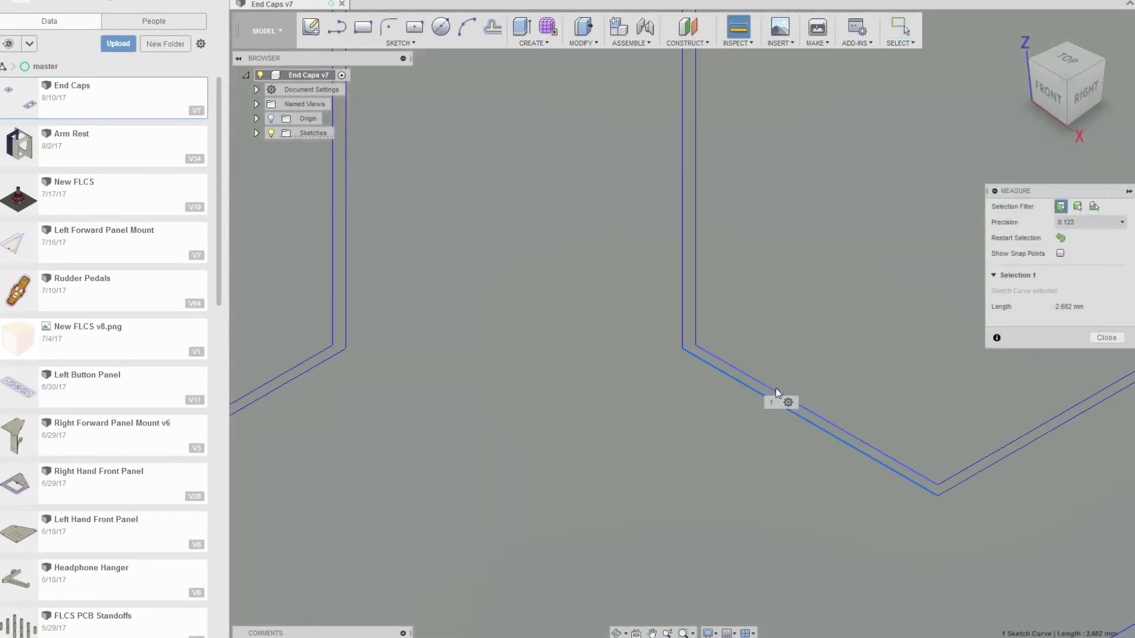
click(776, 388)
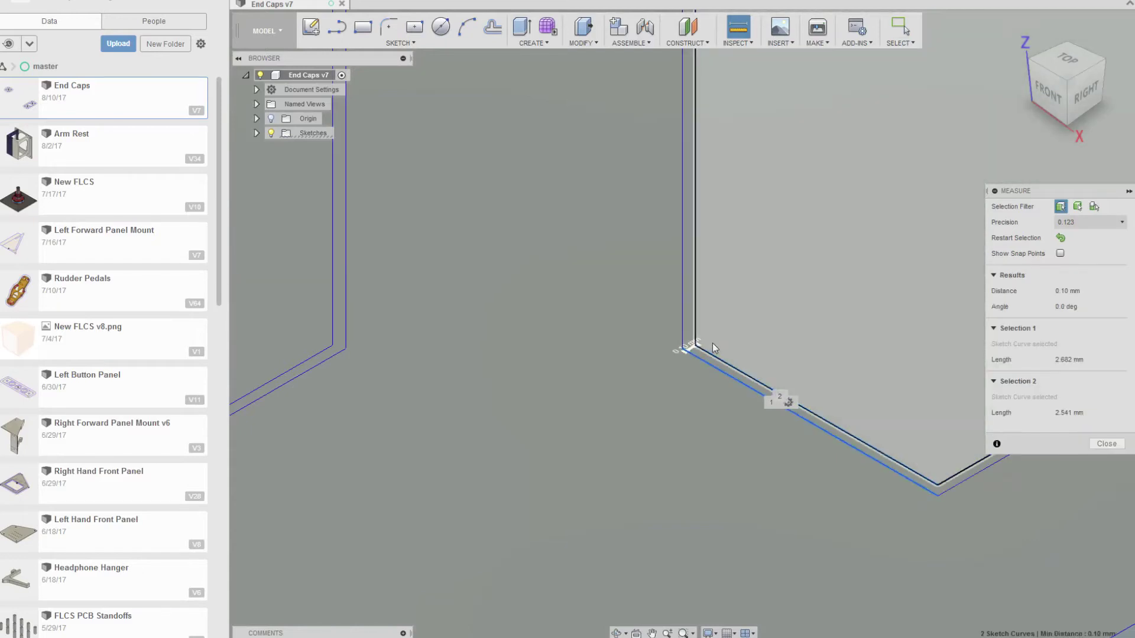
scroll(710, 360, down, 4)
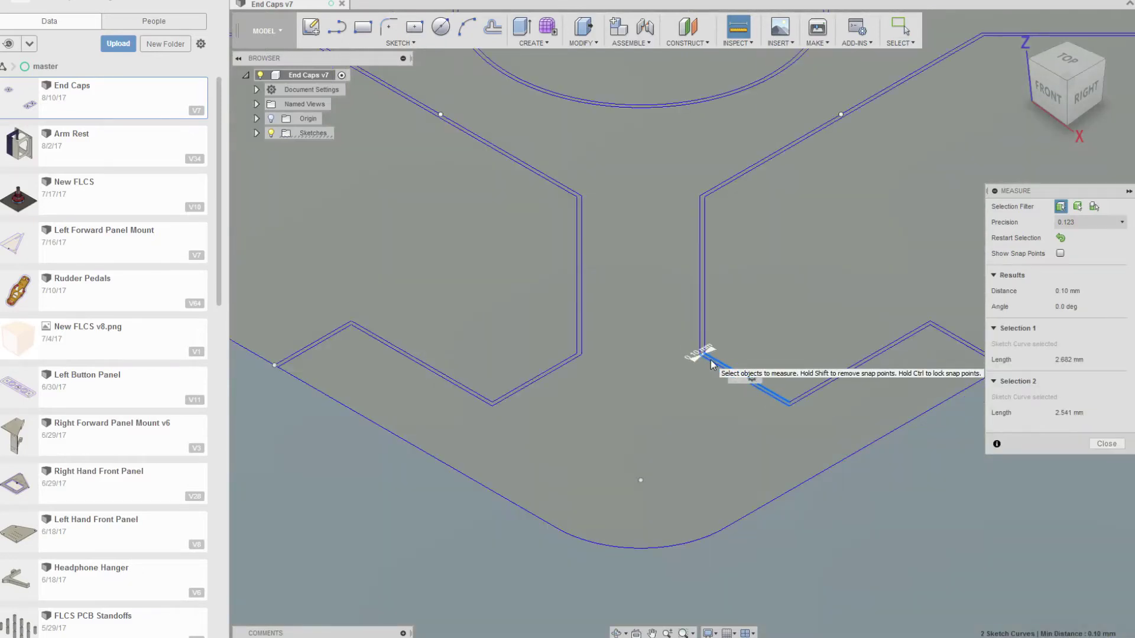
click(1108, 445)
Examine the complete square end cap sketch and the base plate extruded from it
scroll(957, 487, down, 3)
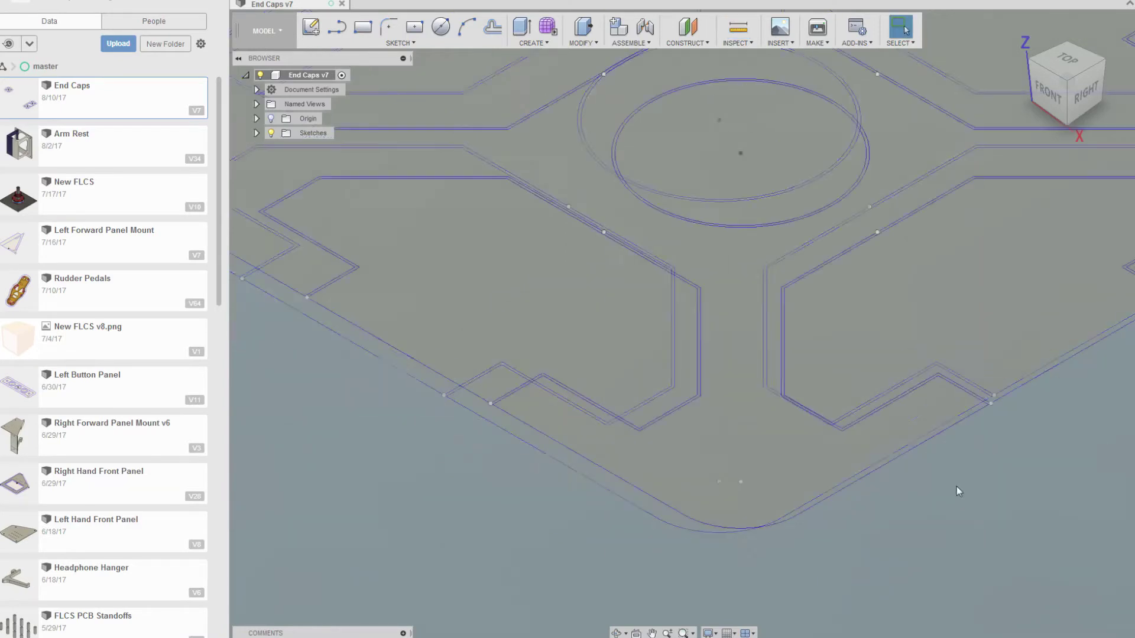
middle_drag(1070, 464, 999, 553)
scroll(999, 553, down, 2)
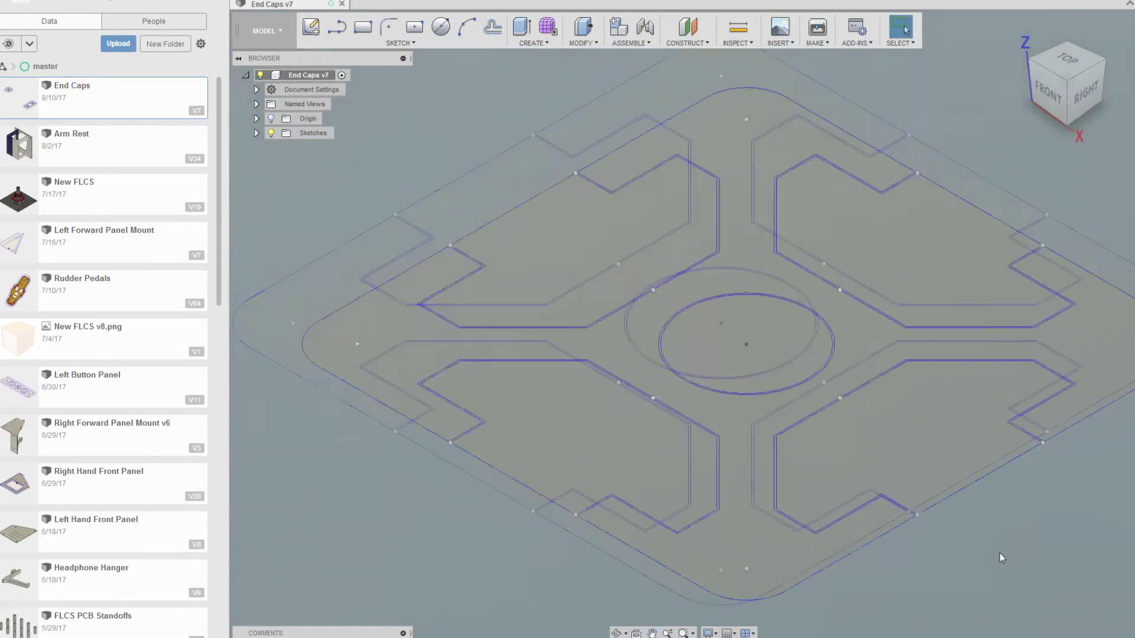
scroll(1001, 554, up, 1)
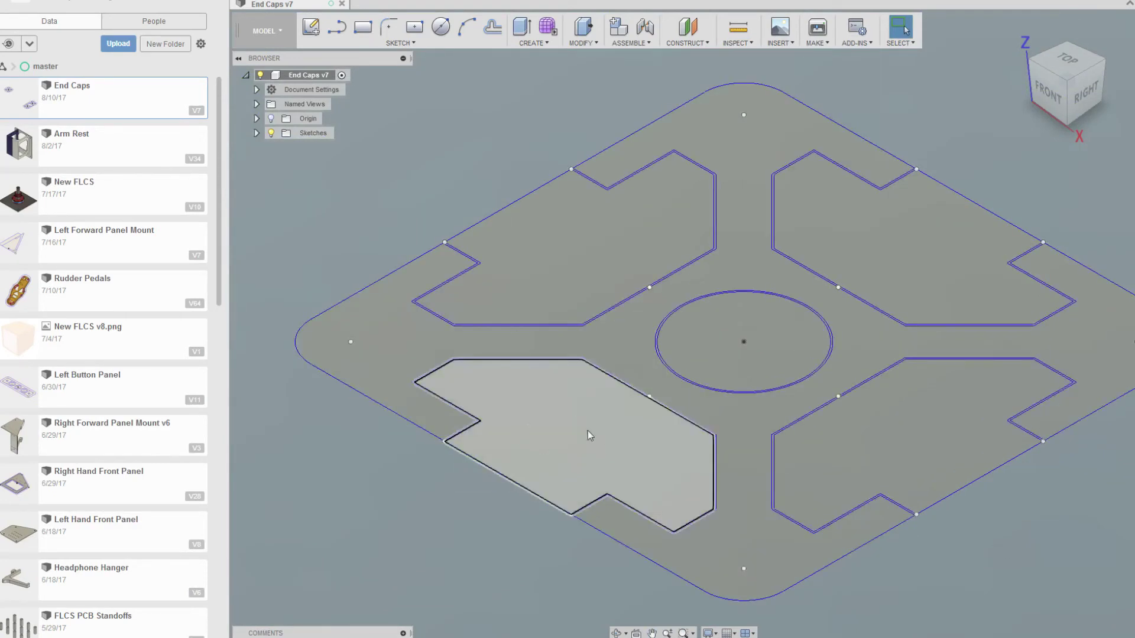
scroll(972, 513, down, 3)
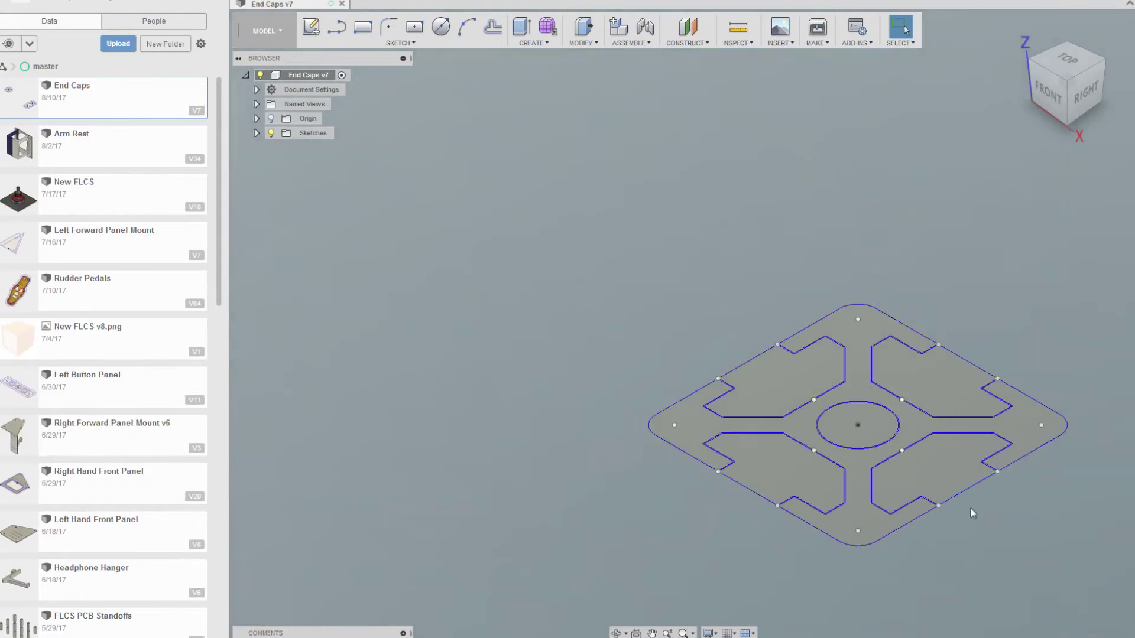
middle_drag(1001, 573, 821, 467)
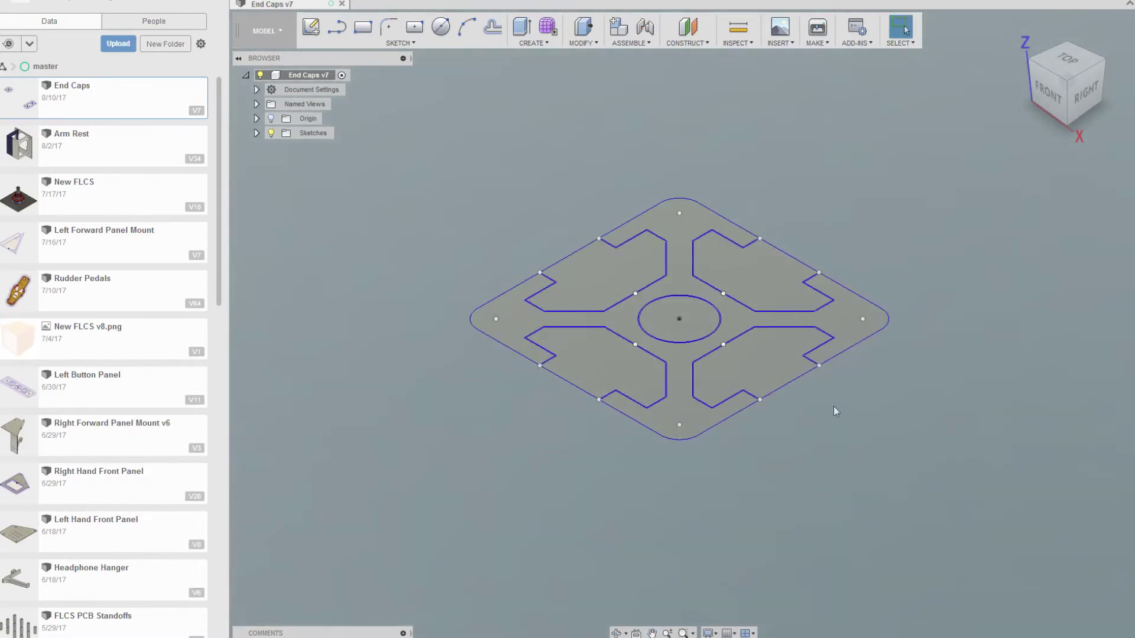
scroll(859, 457, down, 1)
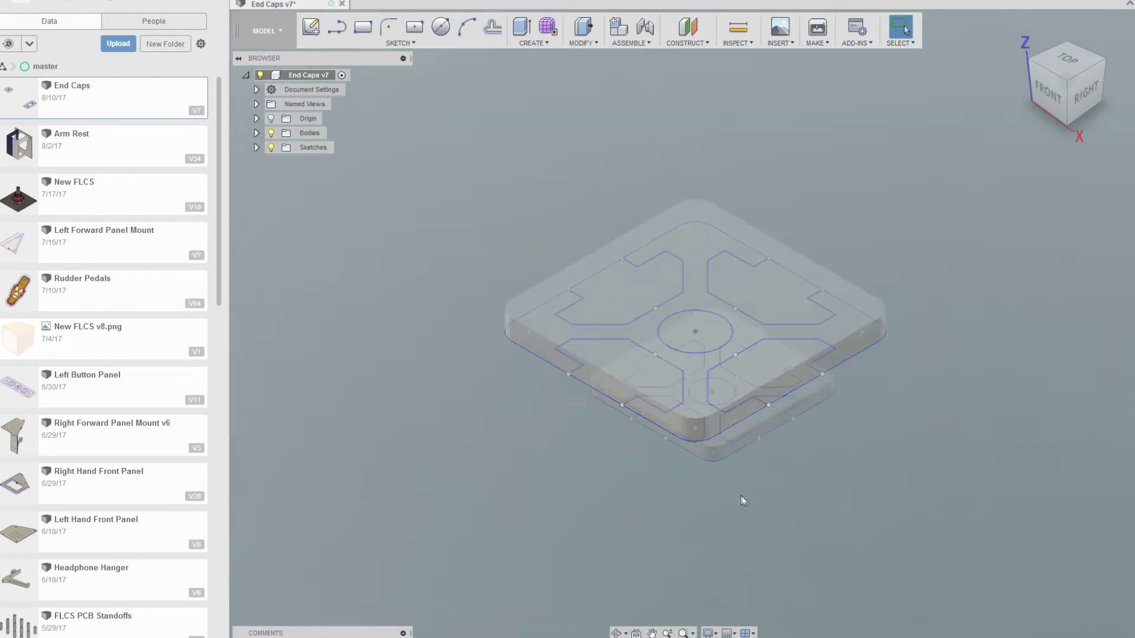
scroll(743, 498, down, 2)
scroll(739, 499, up, 2)
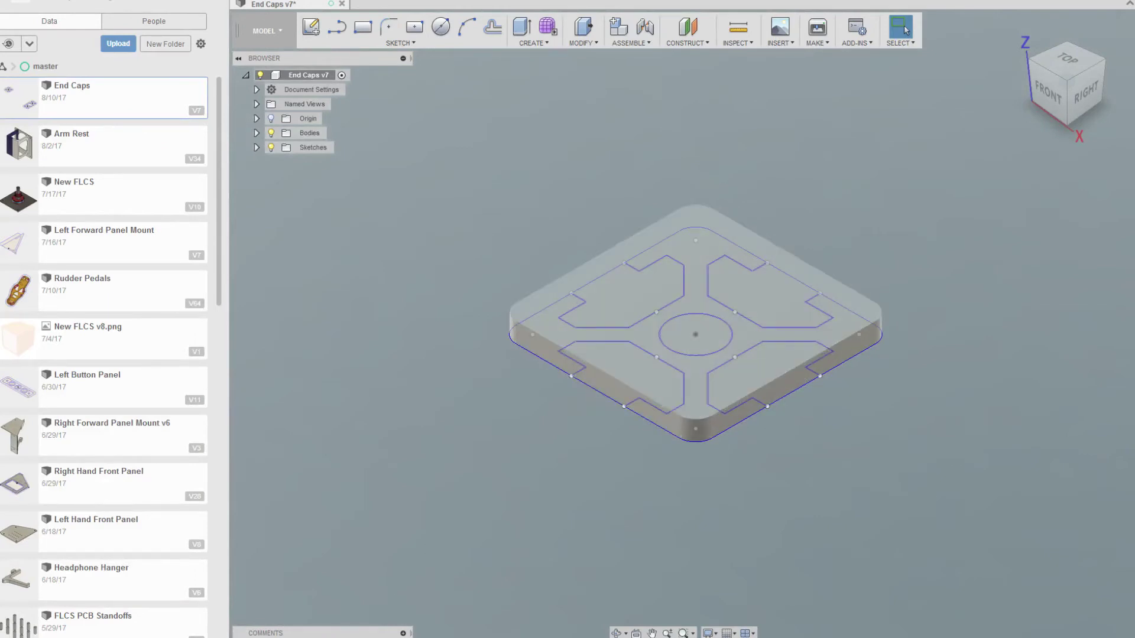
Measure the height of the raised pads above the base on the underside of the square end cap
mouse_move(1081, 122)
mouse_down()
mouse_move(1069, 104)
mouse_move(1001, 284)
mouse_up()
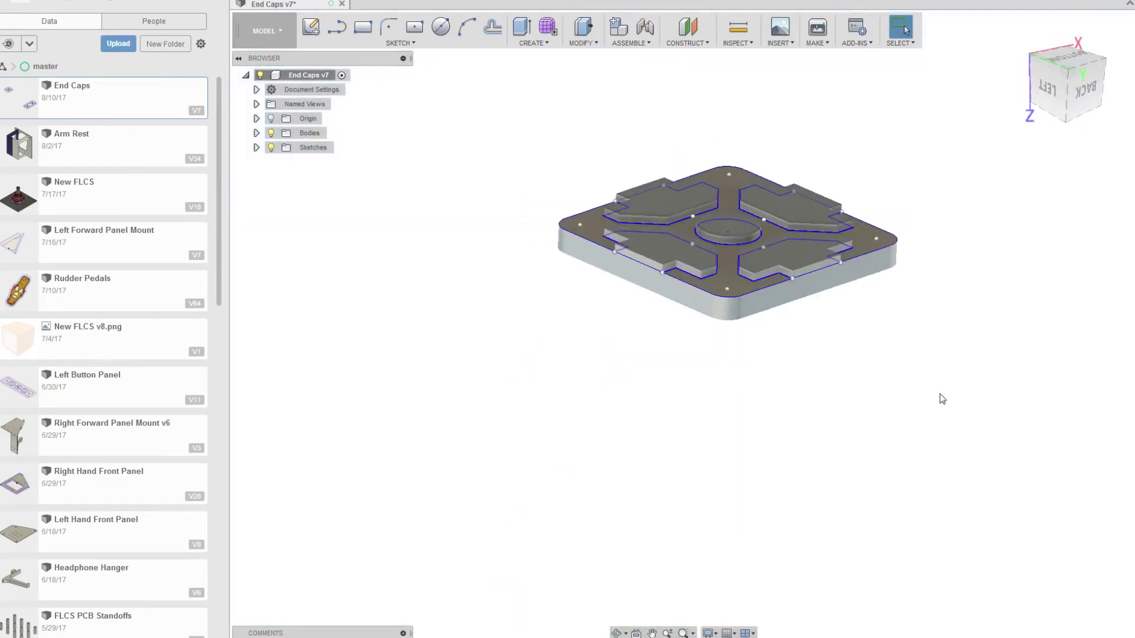
scroll(608, 220, up, 5)
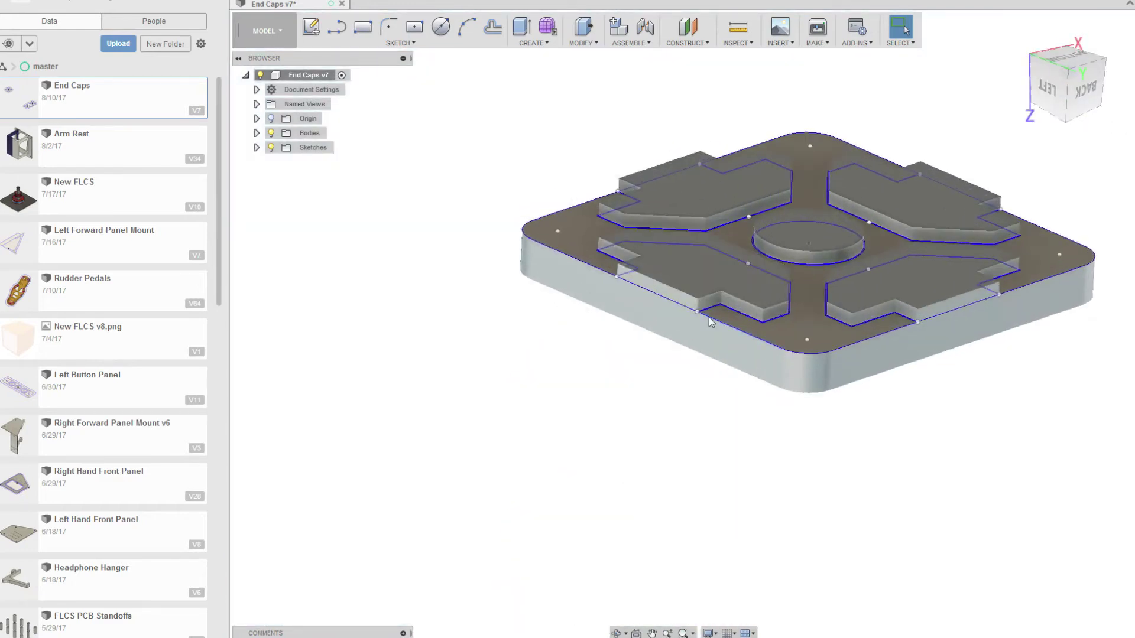
scroll(705, 307, up, 3)
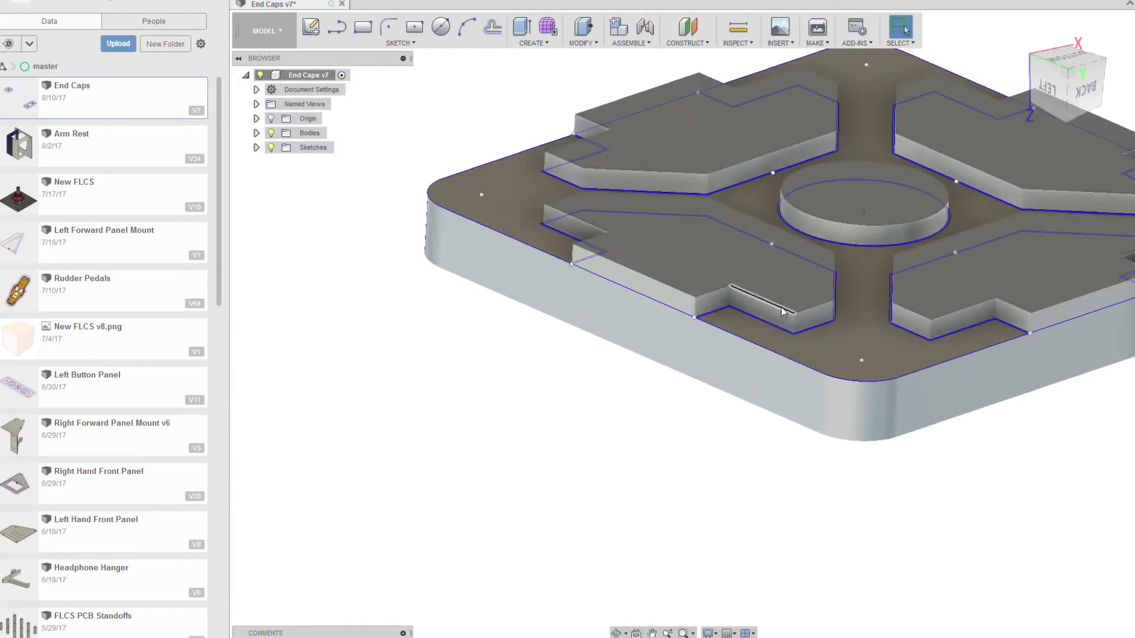
key(i)
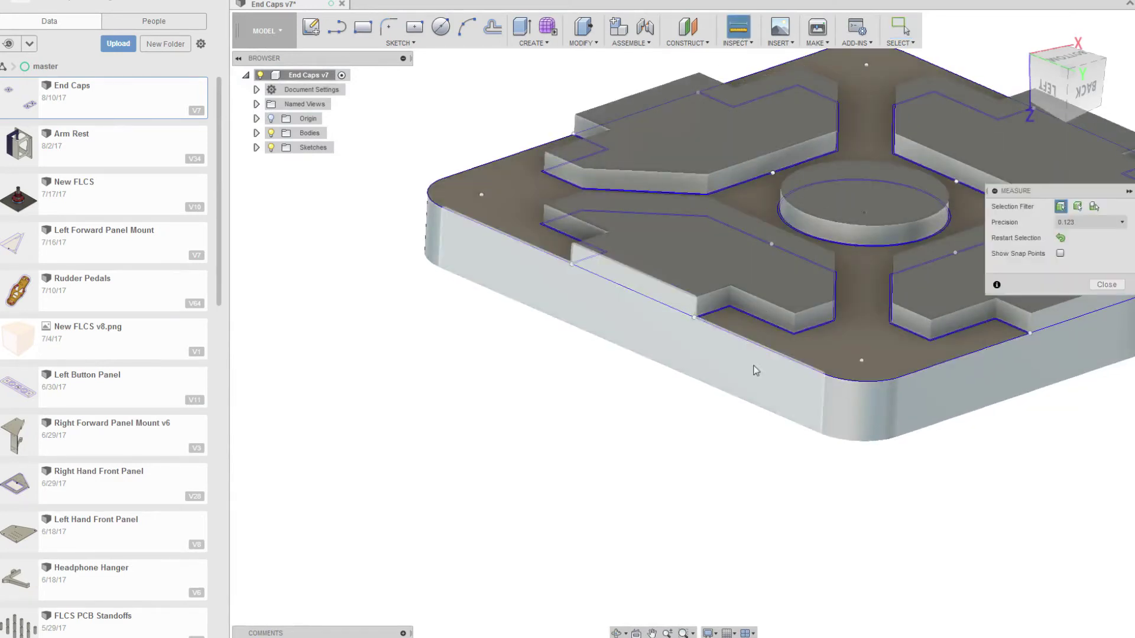
scroll(764, 321, up, 1)
scroll(764, 321, up, 3)
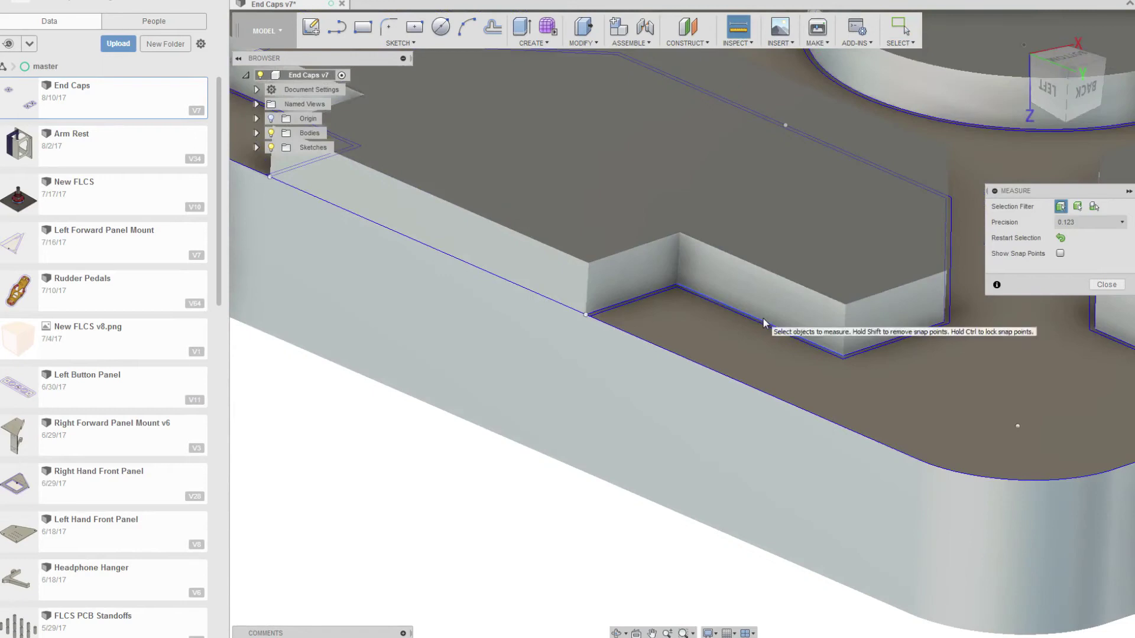
click(764, 321)
click(768, 271)
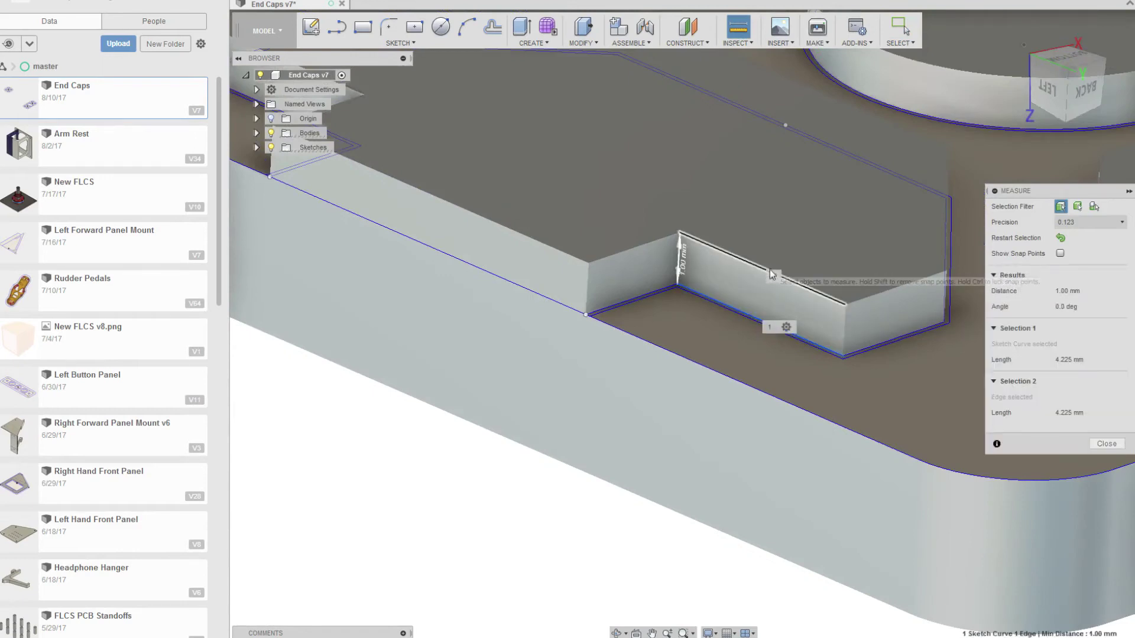
scroll(757, 288, down, 2)
scroll(765, 319, down, 5)
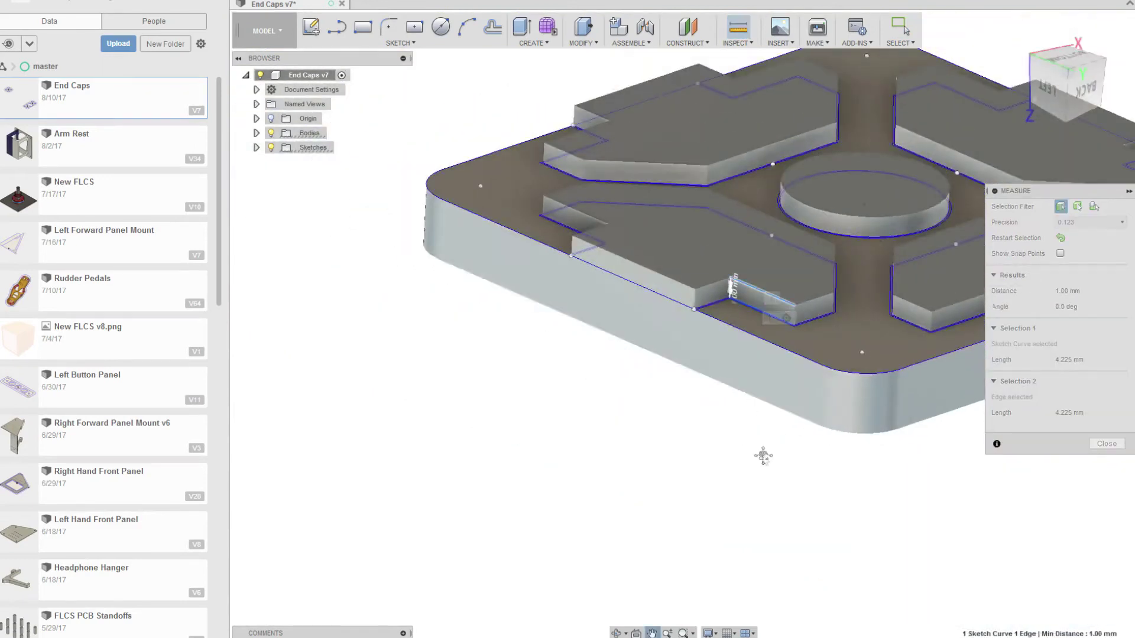
middle_drag(762, 457, 633, 490)
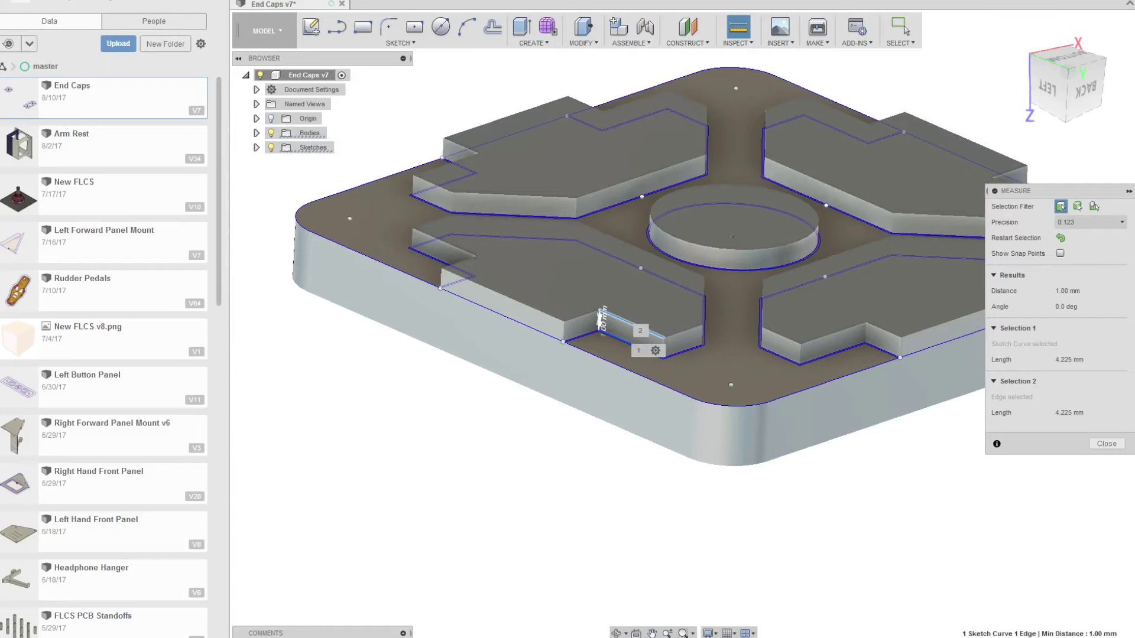
click(1106, 444)
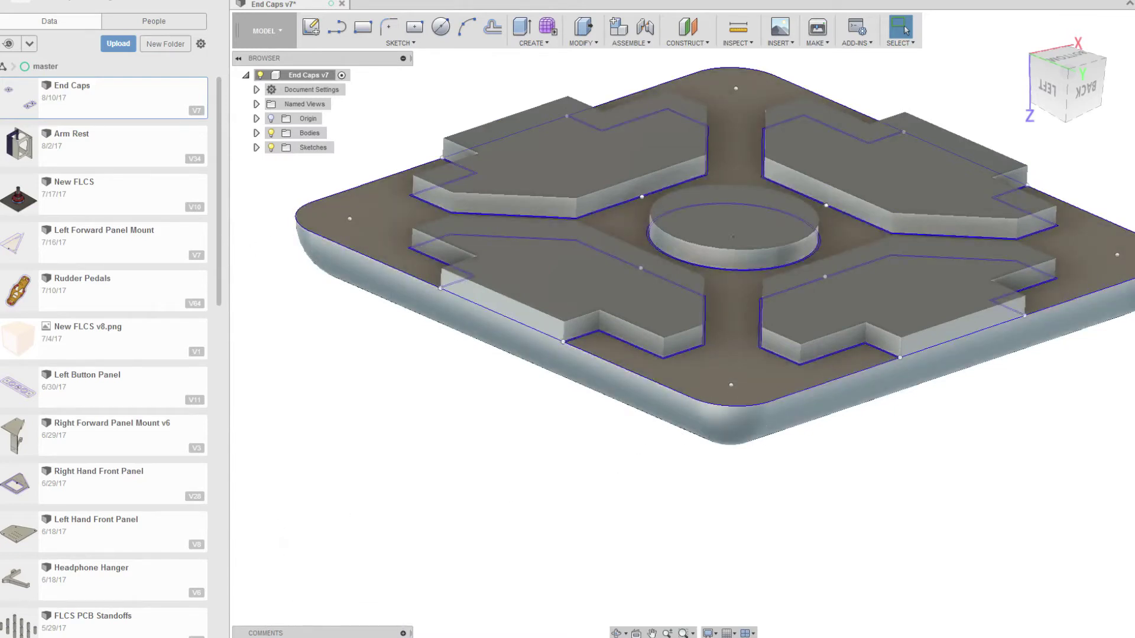
Open the tapered extrusion of the square cap's raised pads, review its settings, and leave it without changes
scroll(560, 535, down, 5)
scroll(1011, 530, down, 3)
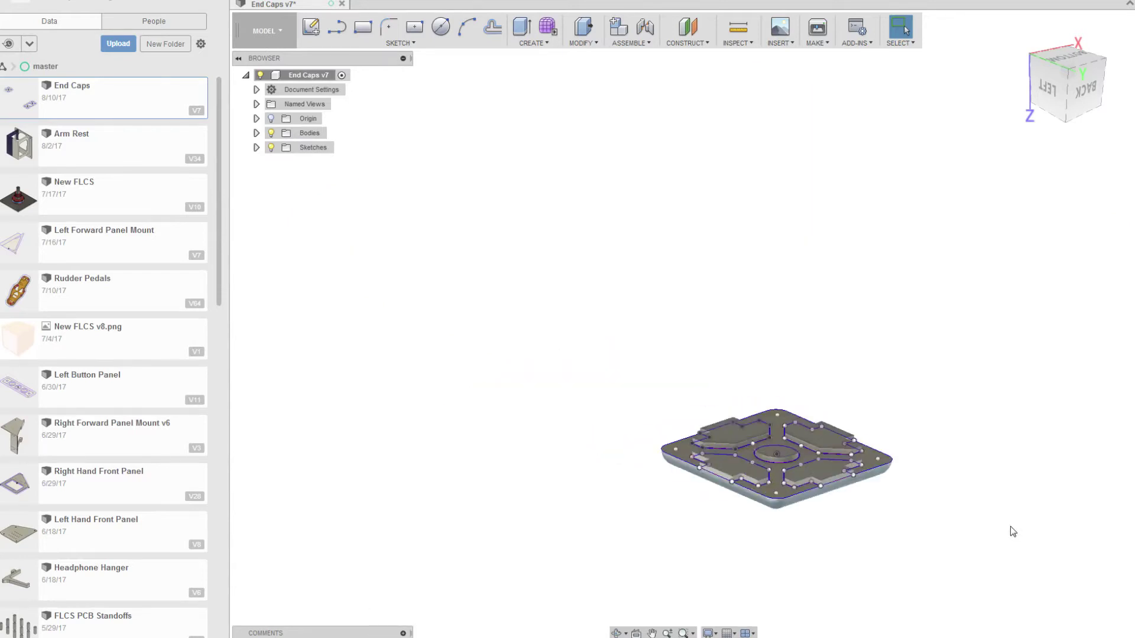
middle_drag(1011, 529, 674, 509)
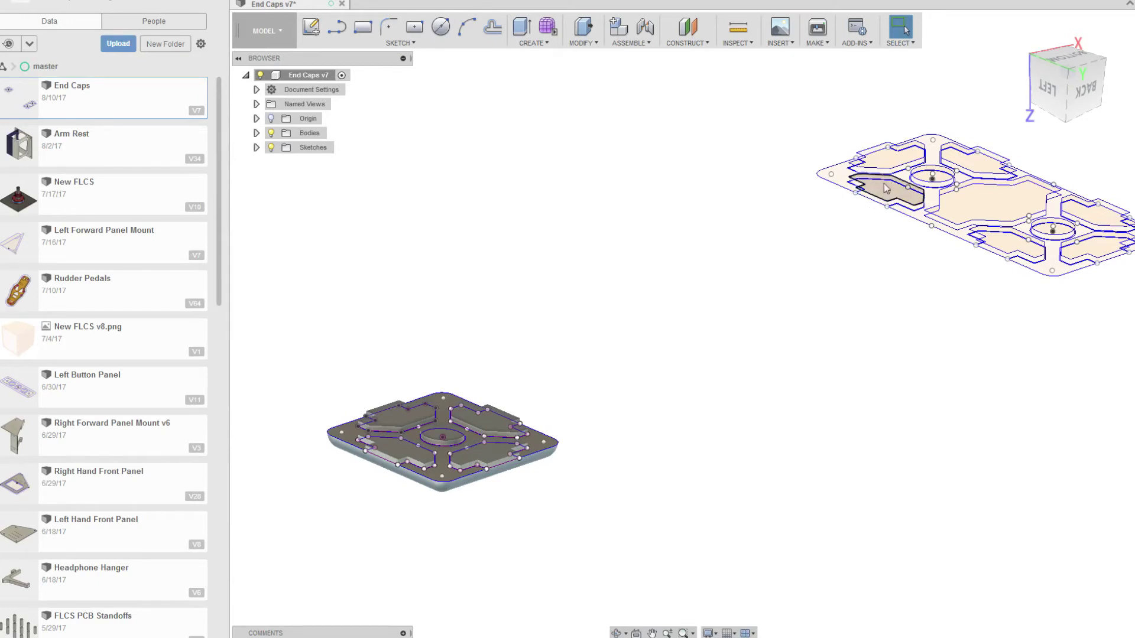
middle_drag(684, 479, 861, 398)
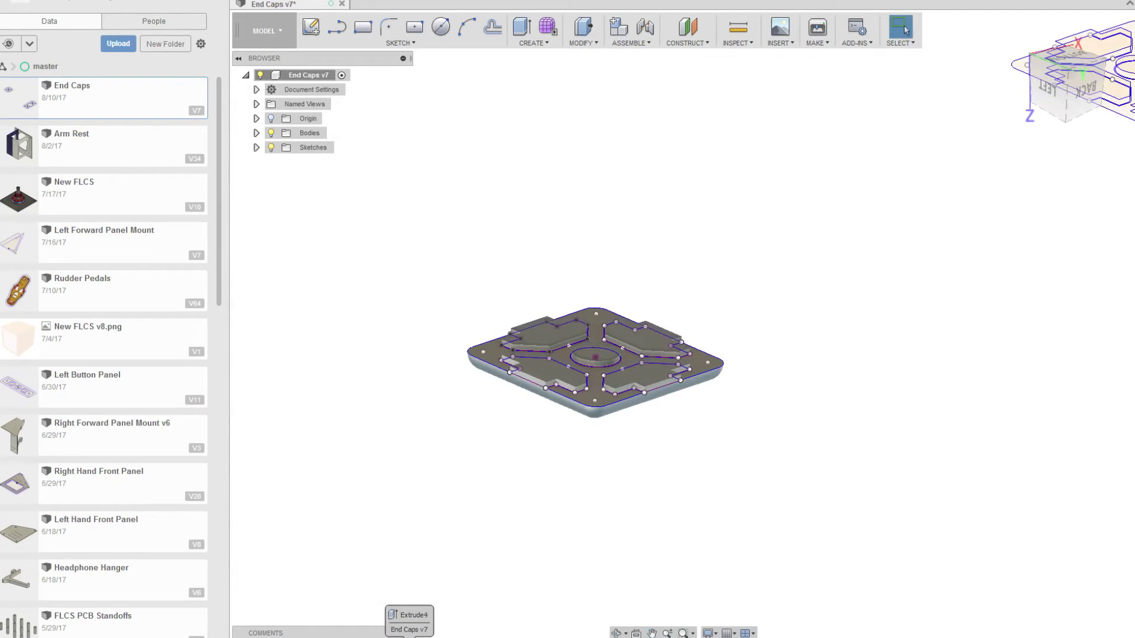
scroll(733, 357, up, 5)
scroll(591, 414, up, 3)
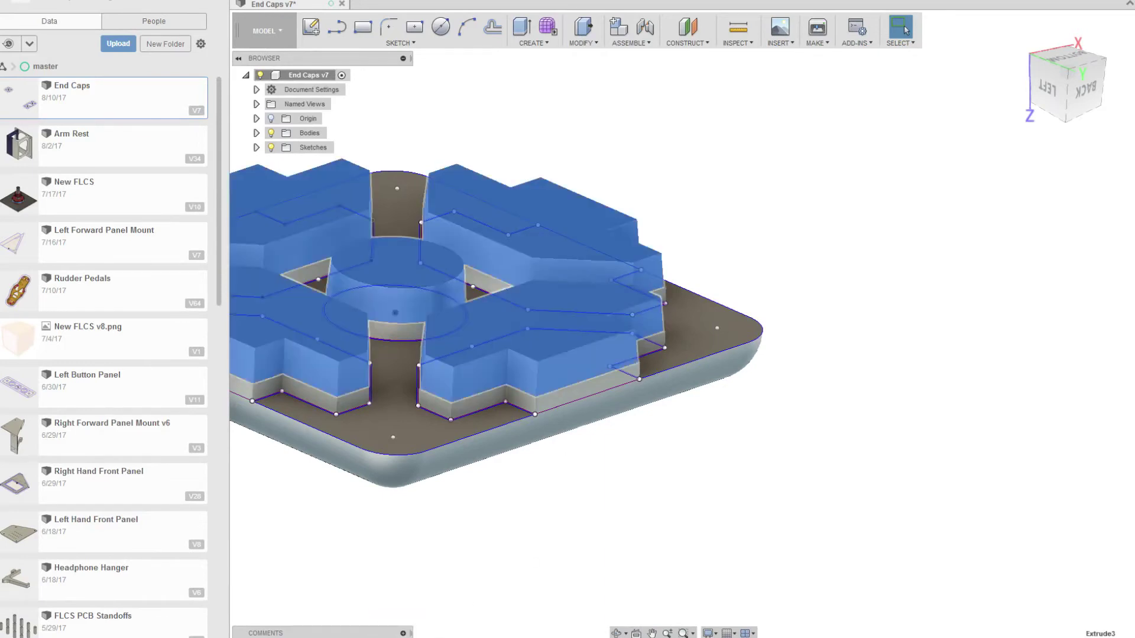
double_click(591, 378)
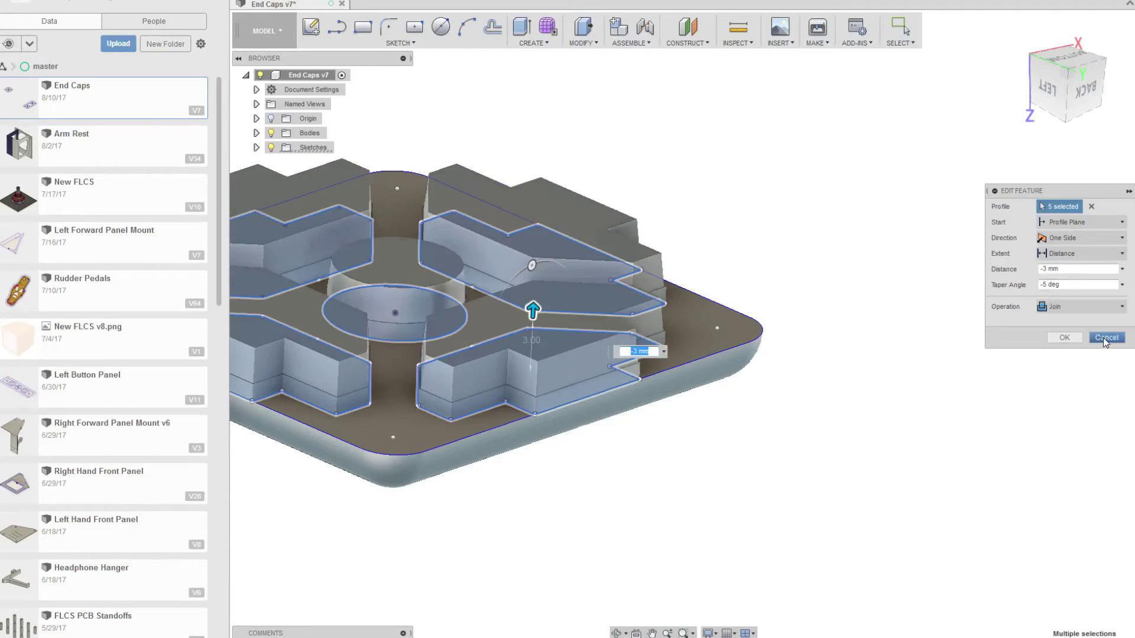
click(1105, 337)
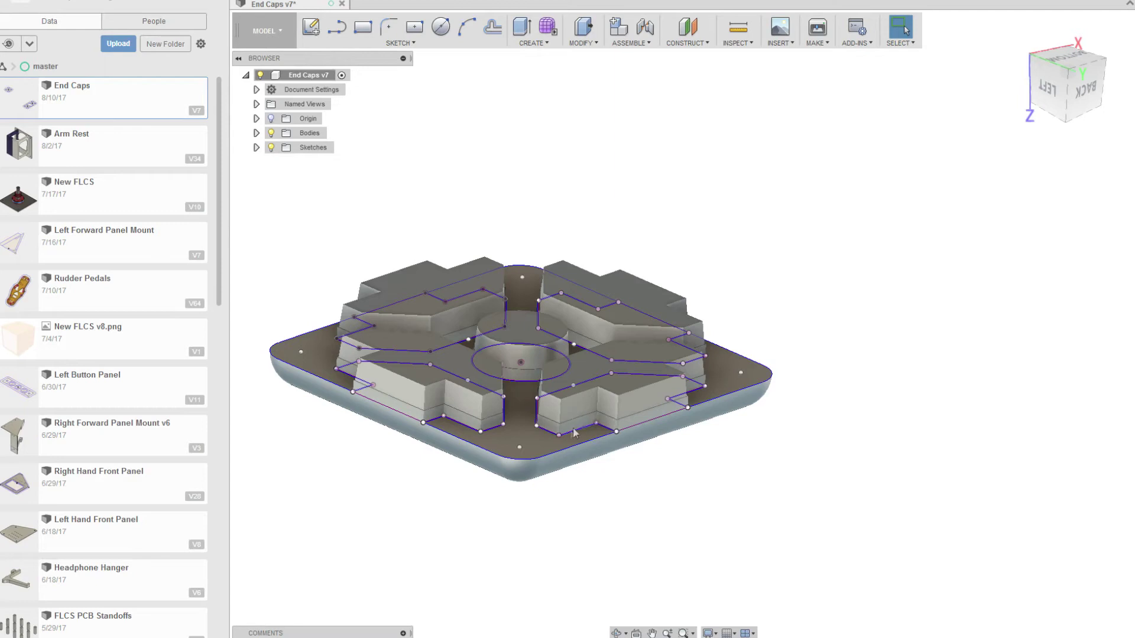
Roll the design history forward through the rectangular double end cap's features and hide all sketches
scroll(950, 451, down, 5)
mouse_move(950, 451)
middle_down()
mouse_move(666, 446)
mouse_move(816, 424)
mouse_move(742, 444)
mouse_move(735, 421)
middle_up()
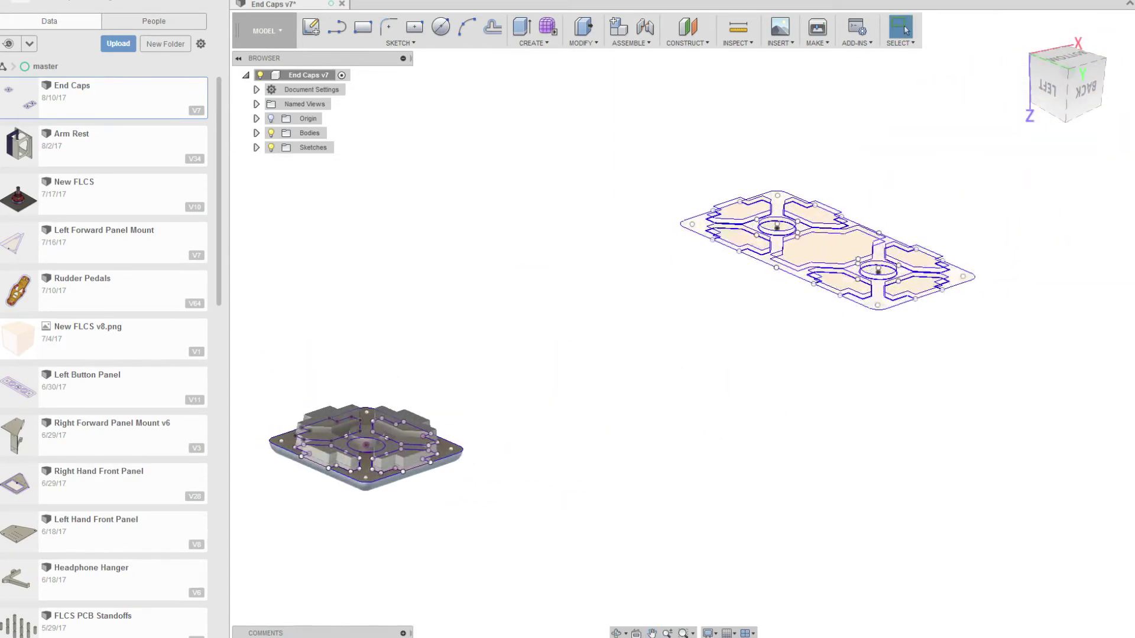
drag(393, 632, 450, 633)
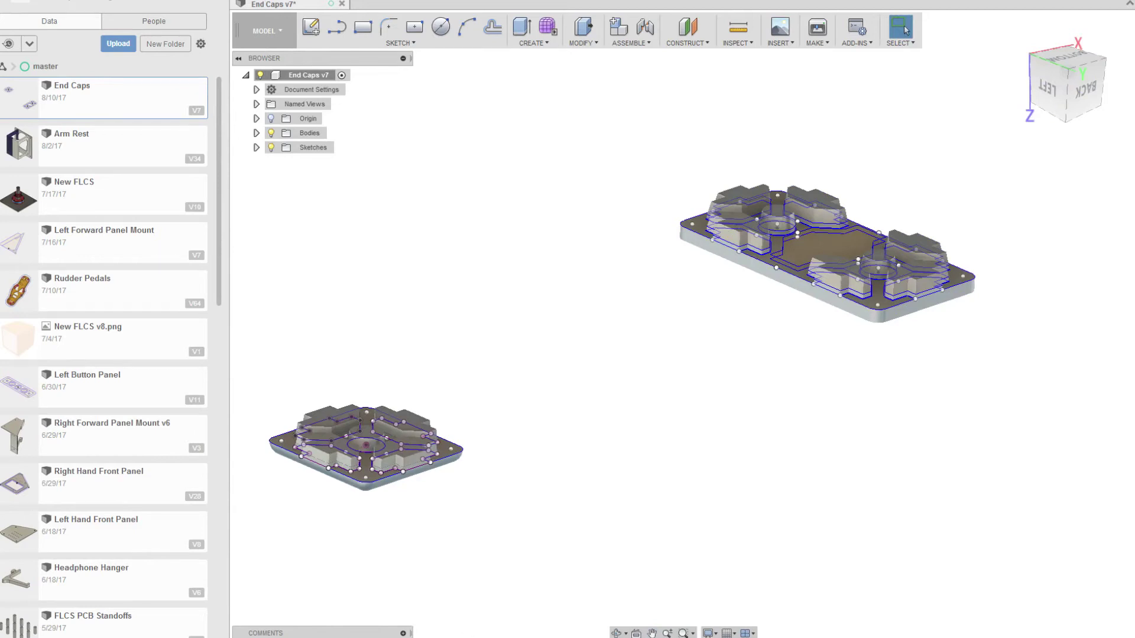
click(270, 148)
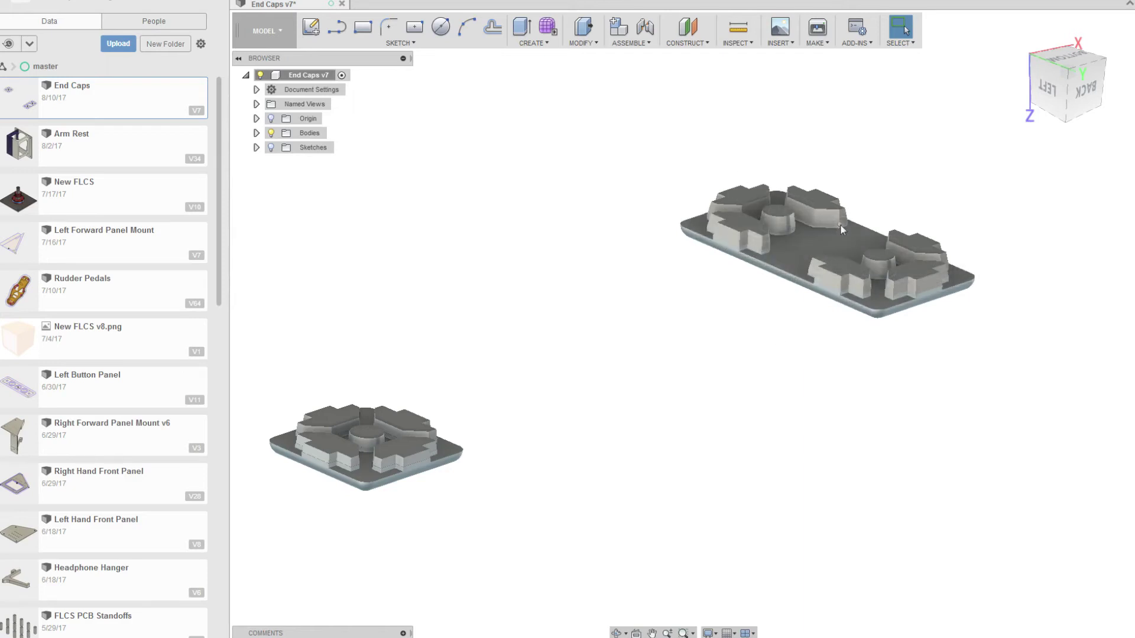
Send the square end cap to Cura for 3D printing with High refinement
click(820, 33)
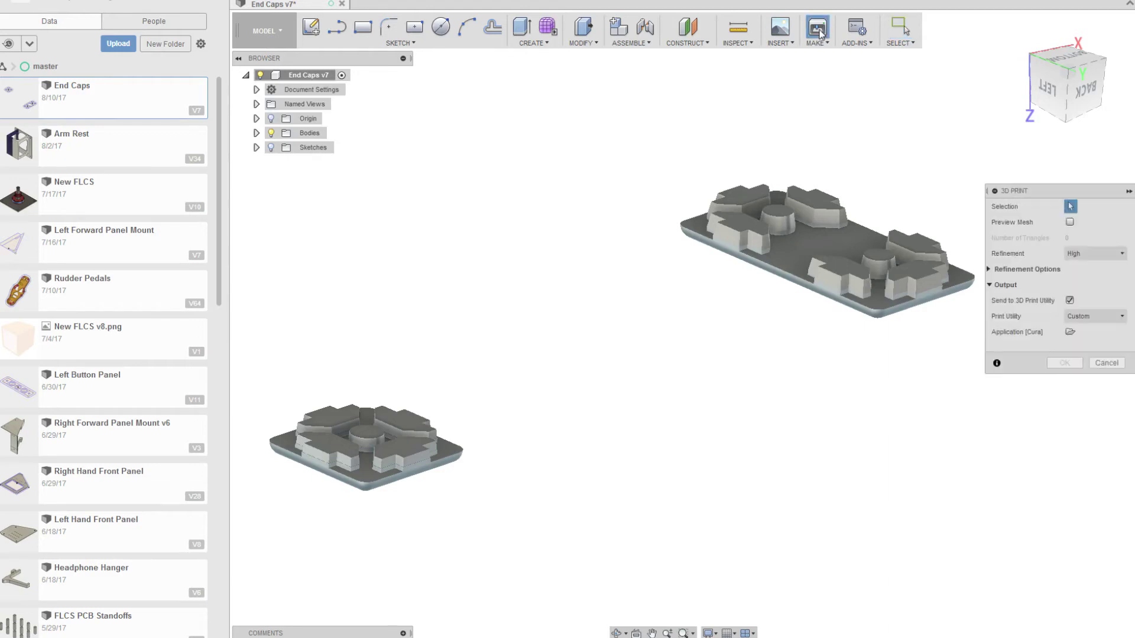
click(355, 441)
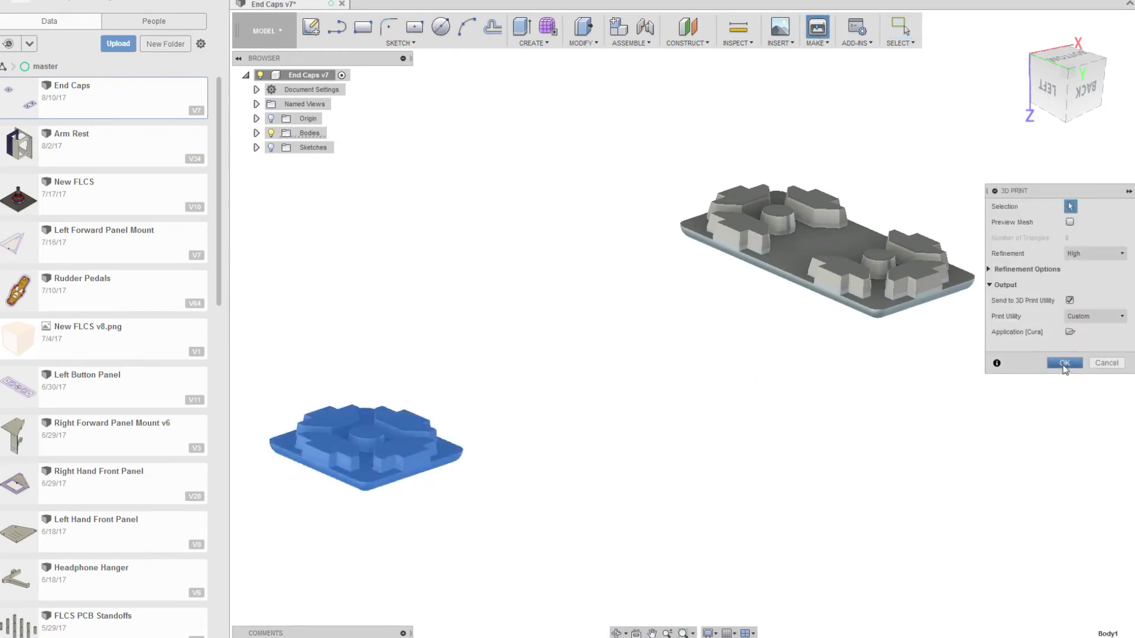
click(1064, 363)
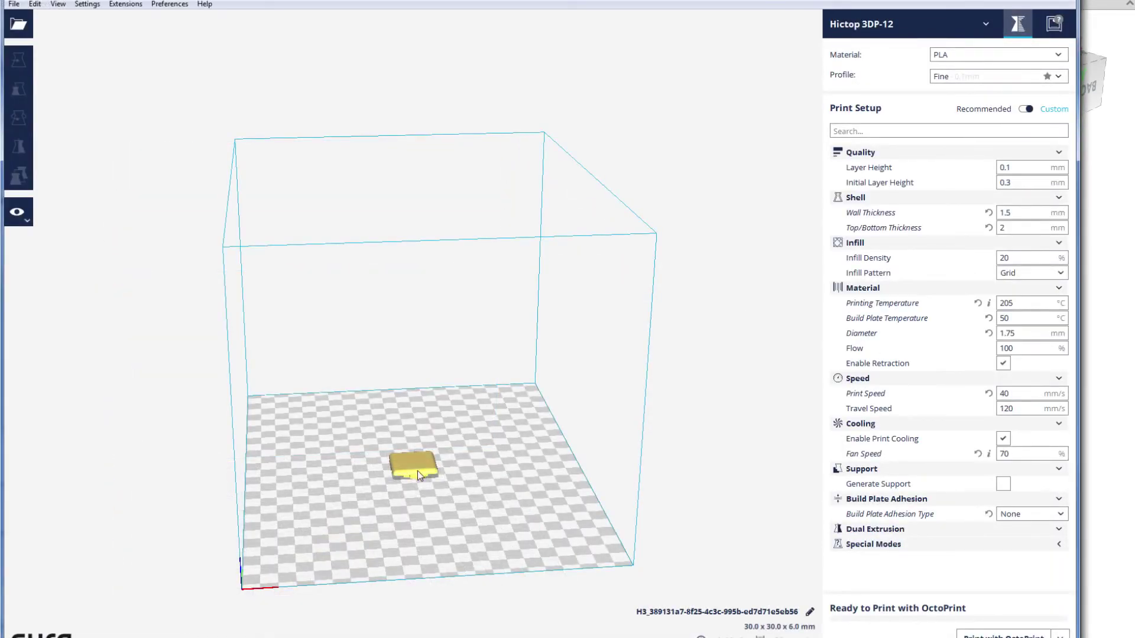
Flip the end cap in Cura so its flat base rests on the build plate and the raised pads face up
scroll(417, 470, up, 5)
scroll(445, 438, up, 3)
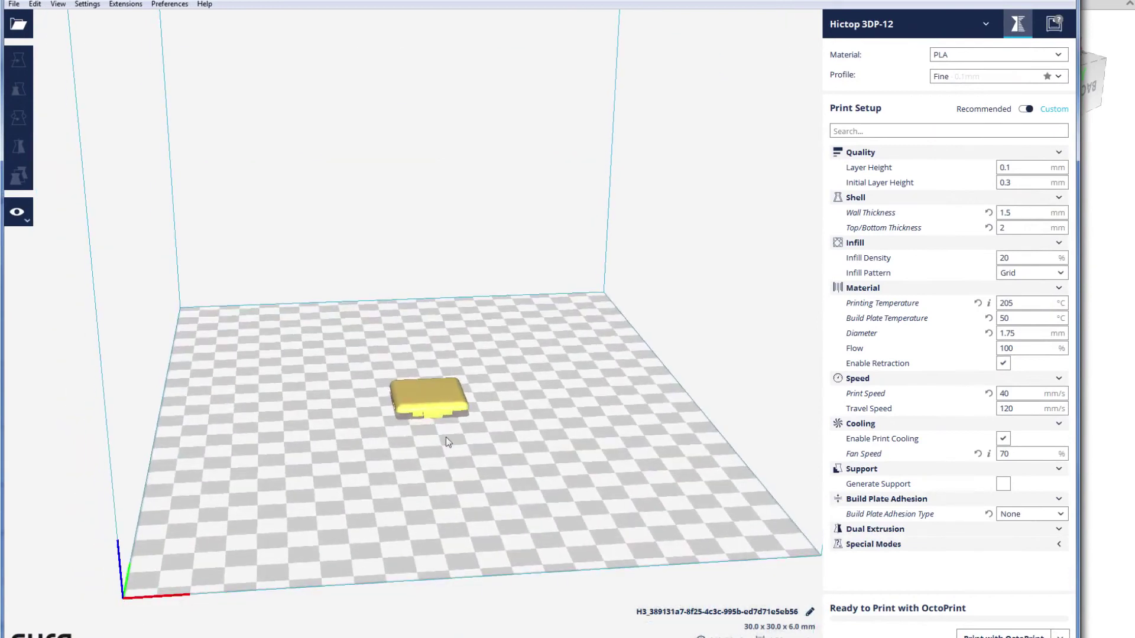
click(440, 438)
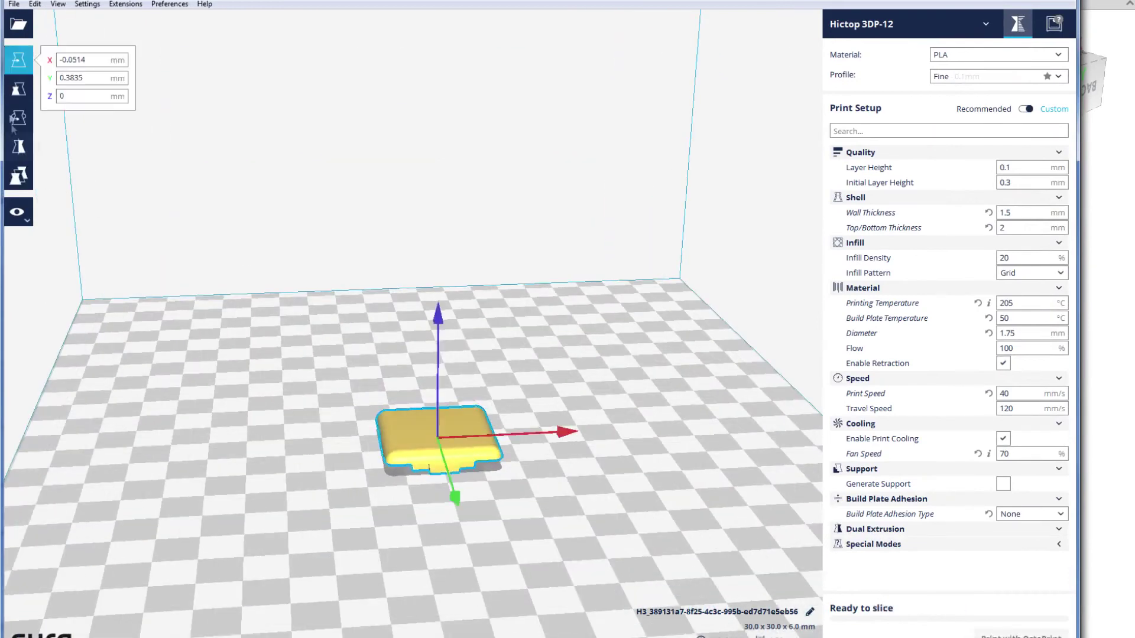
key(r)
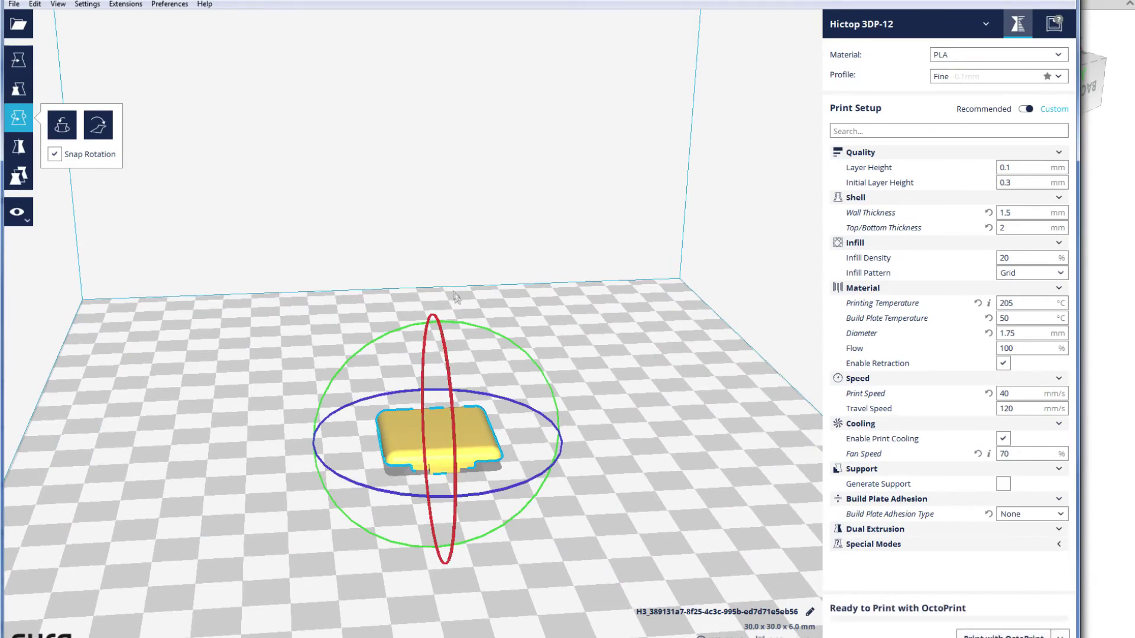
drag(469, 324, 398, 488)
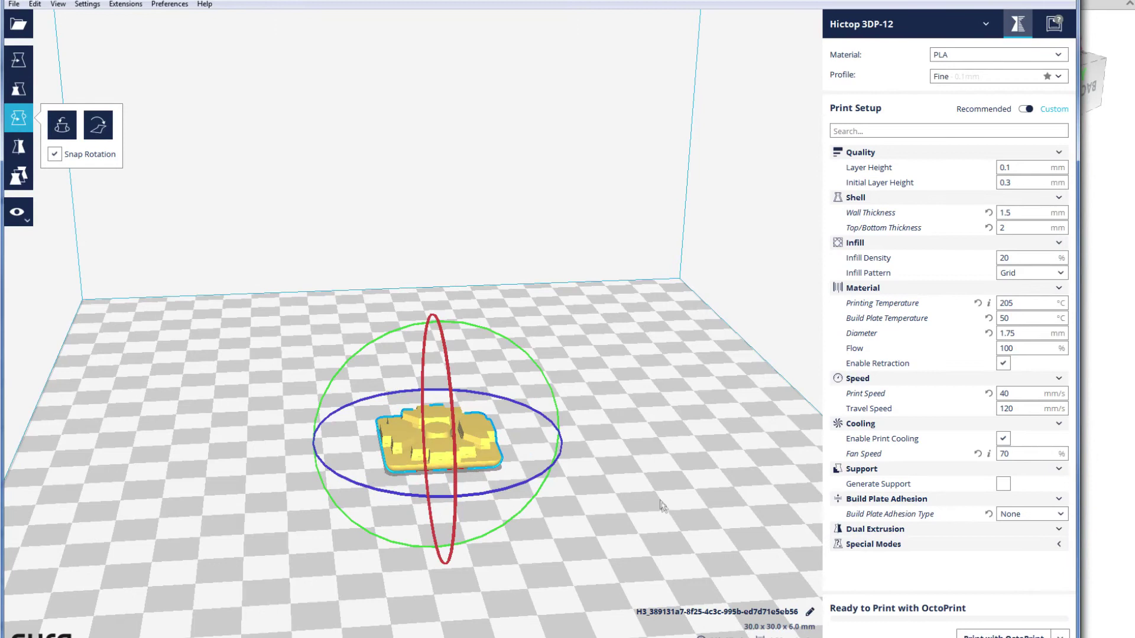
Examine the flipped end cap from below and from several angles to check how its base sits on the build plate, and deselect it
right_drag(662, 506, 464, 470)
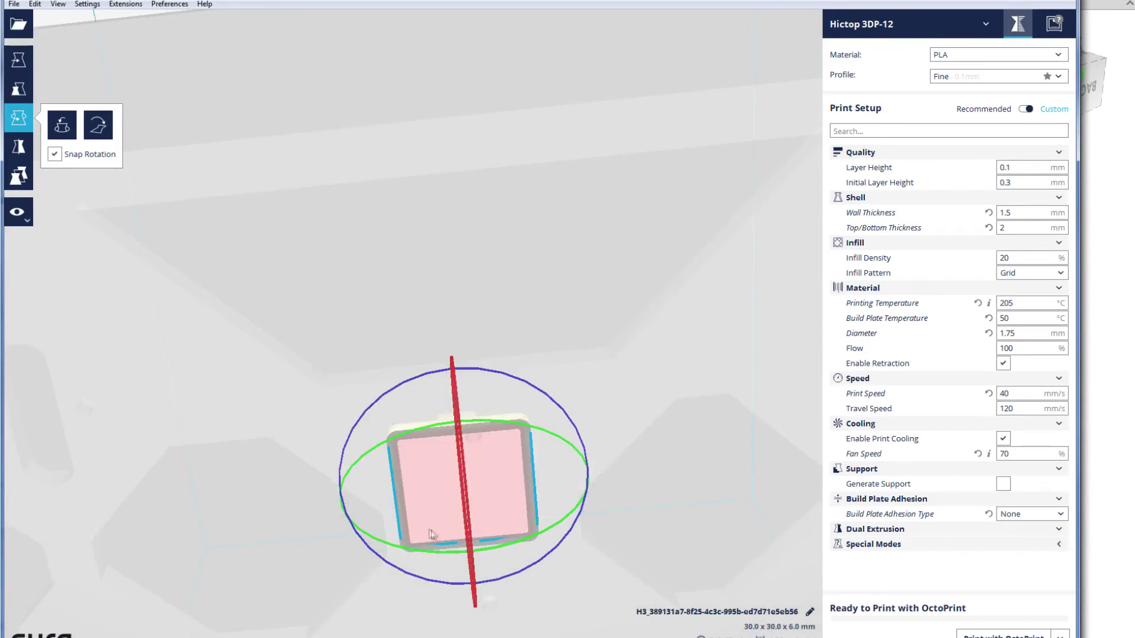
right_drag(676, 303, 566, 403)
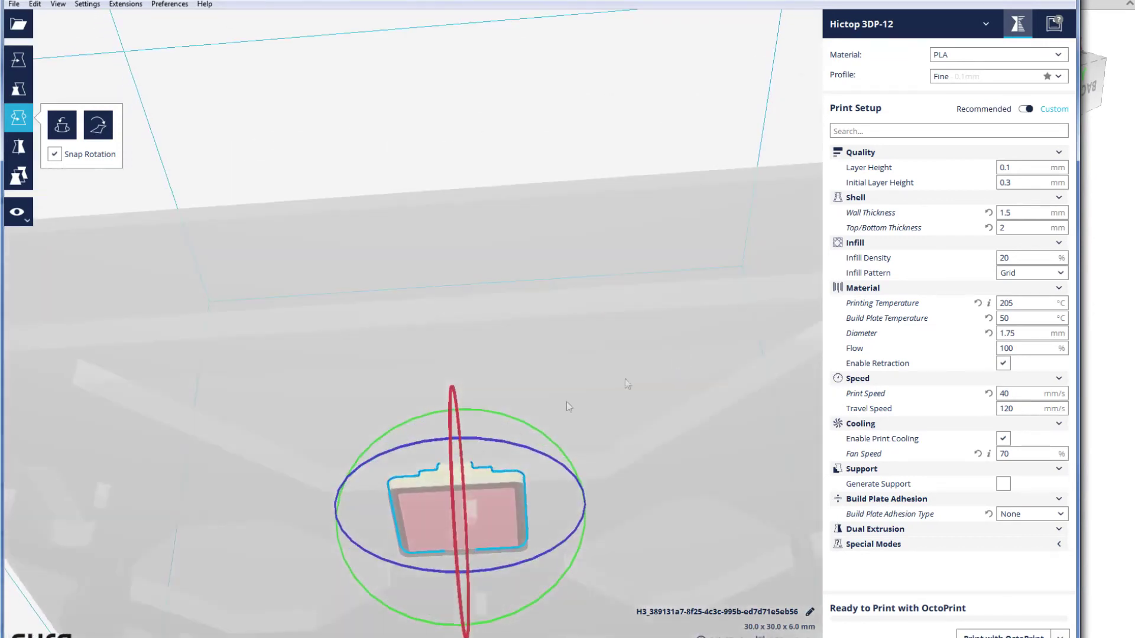
right_drag(708, 359, 644, 414)
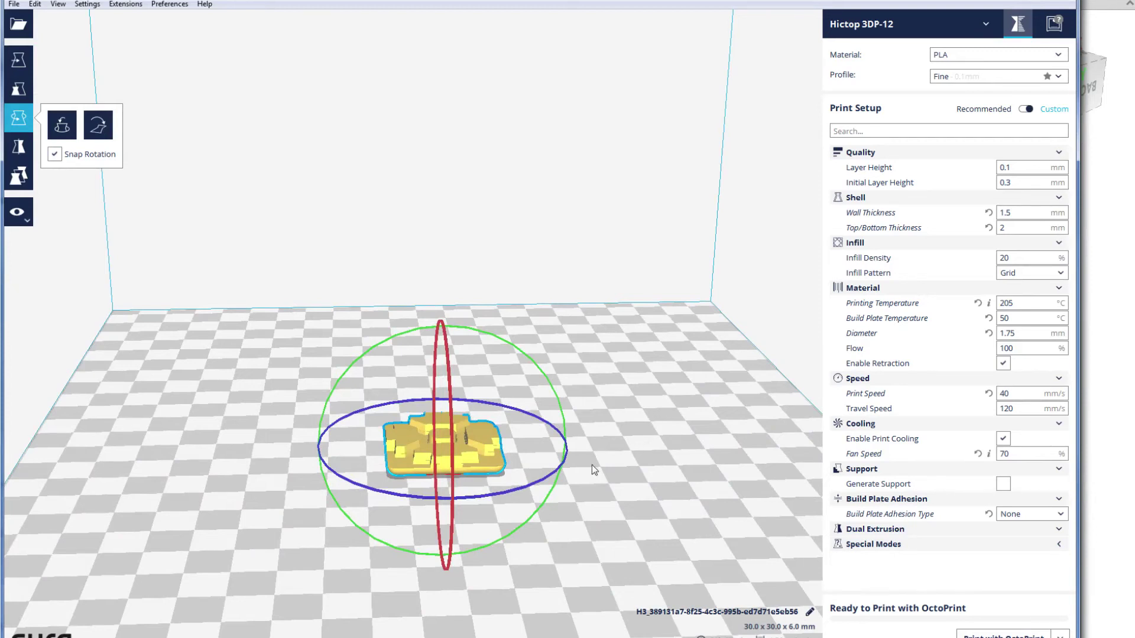
mouse_move(672, 480)
right_down()
mouse_move(672, 334)
mouse_move(668, 482)
right_up()
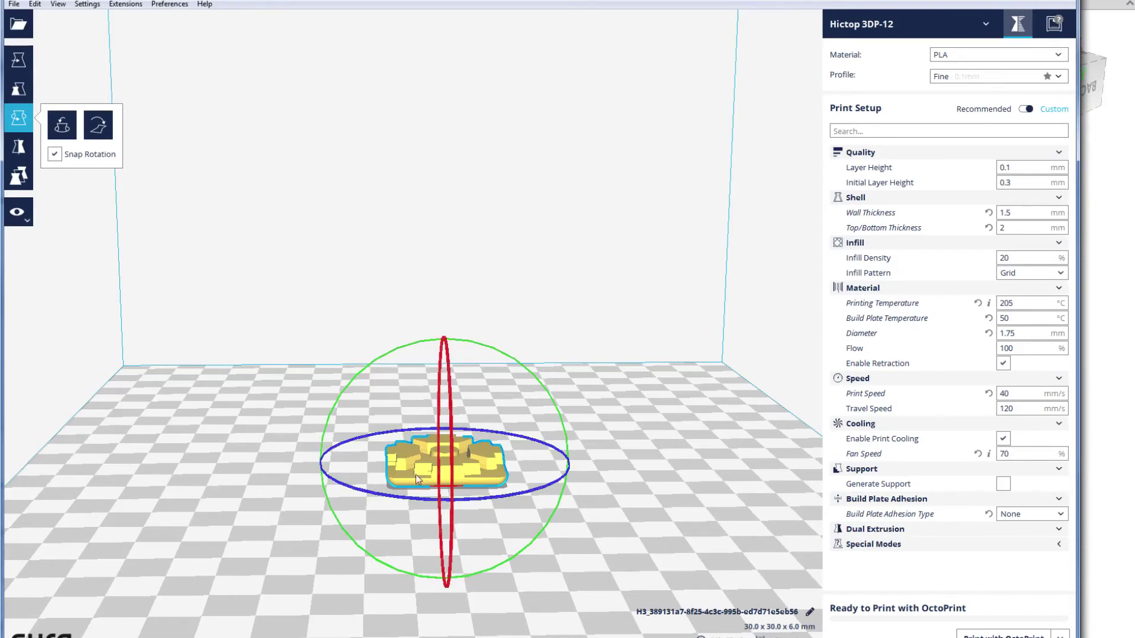
click(656, 371)
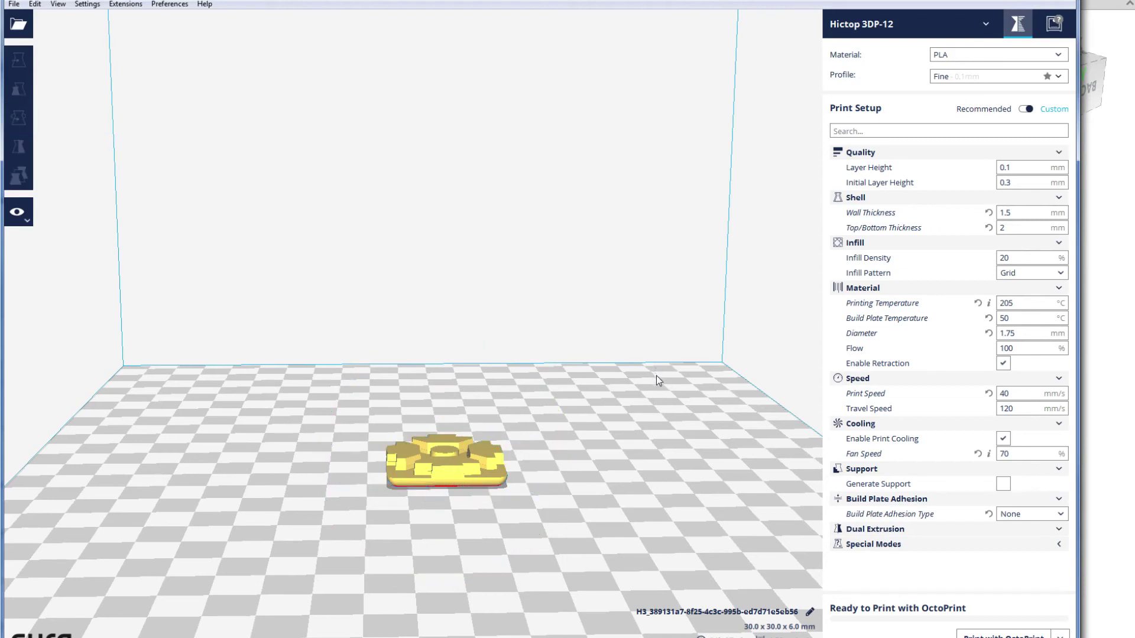
scroll(614, 446, down, 2)
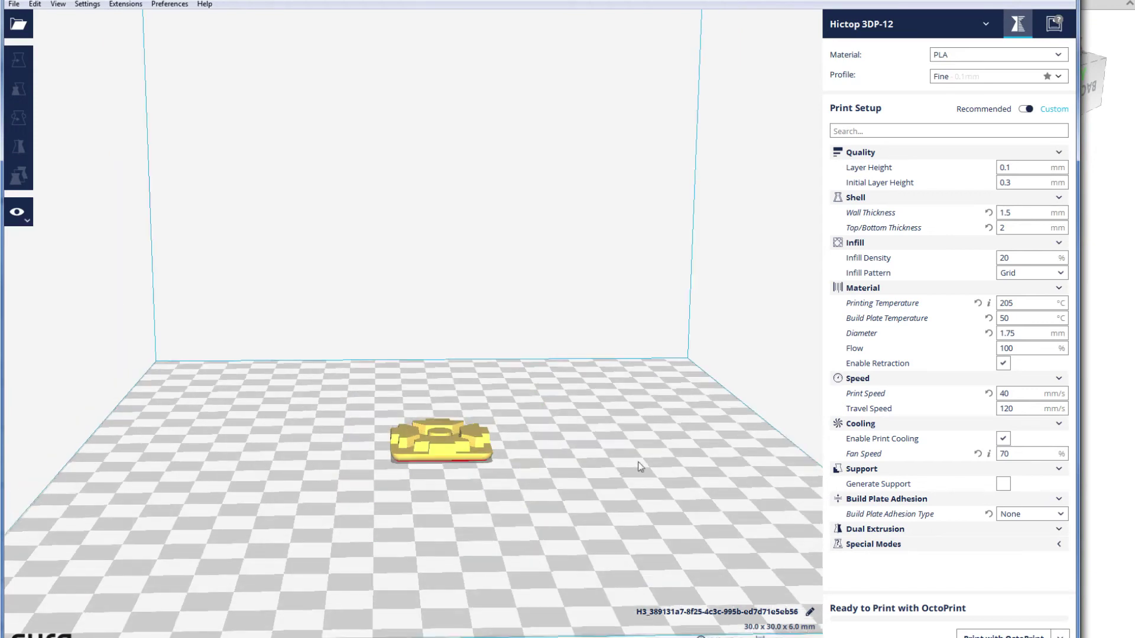
scroll(614, 444, up, 2)
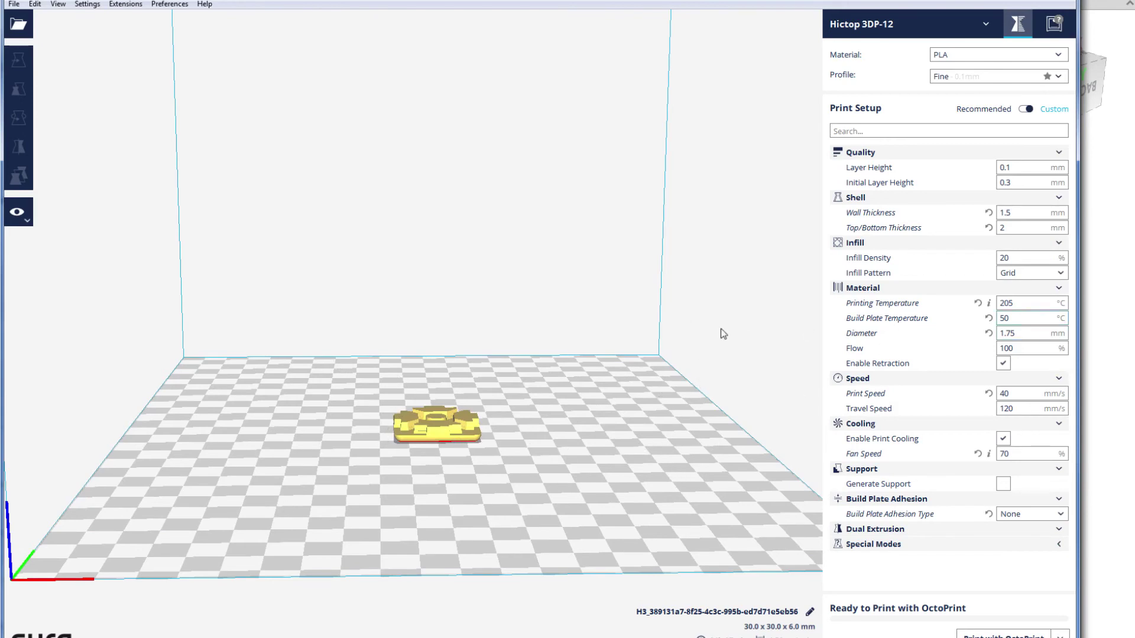
right_drag(590, 377, 596, 403)
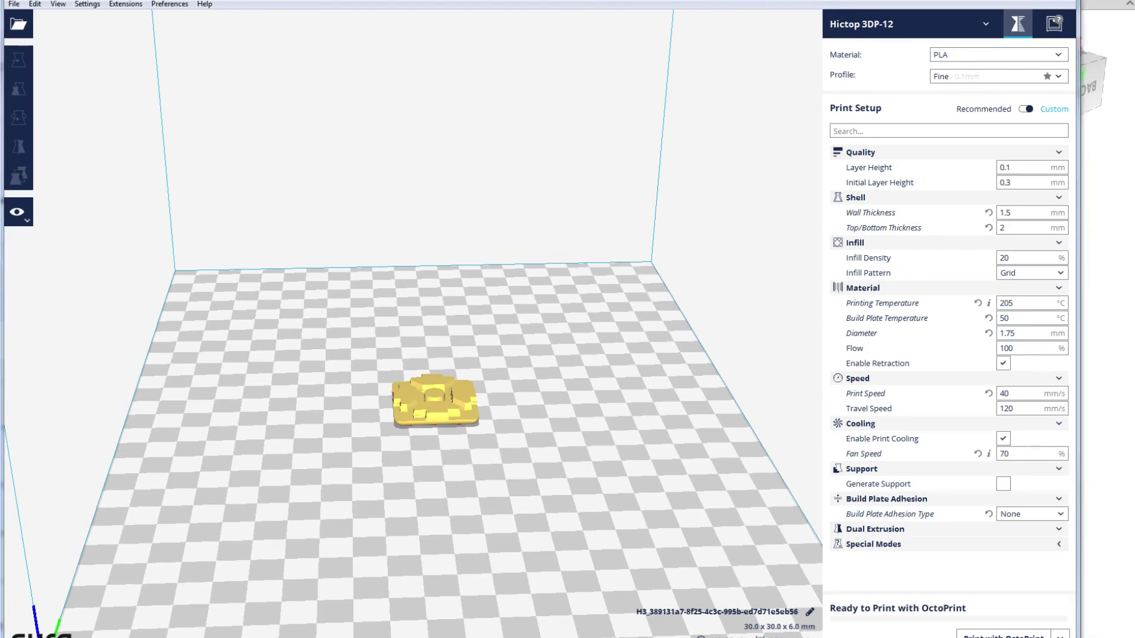
Load eight copies of 30x30 End Cap v2.curaproject.3mf around the cap for a three-by-three layout, and set the output to Save to File
key(ctrl+o)
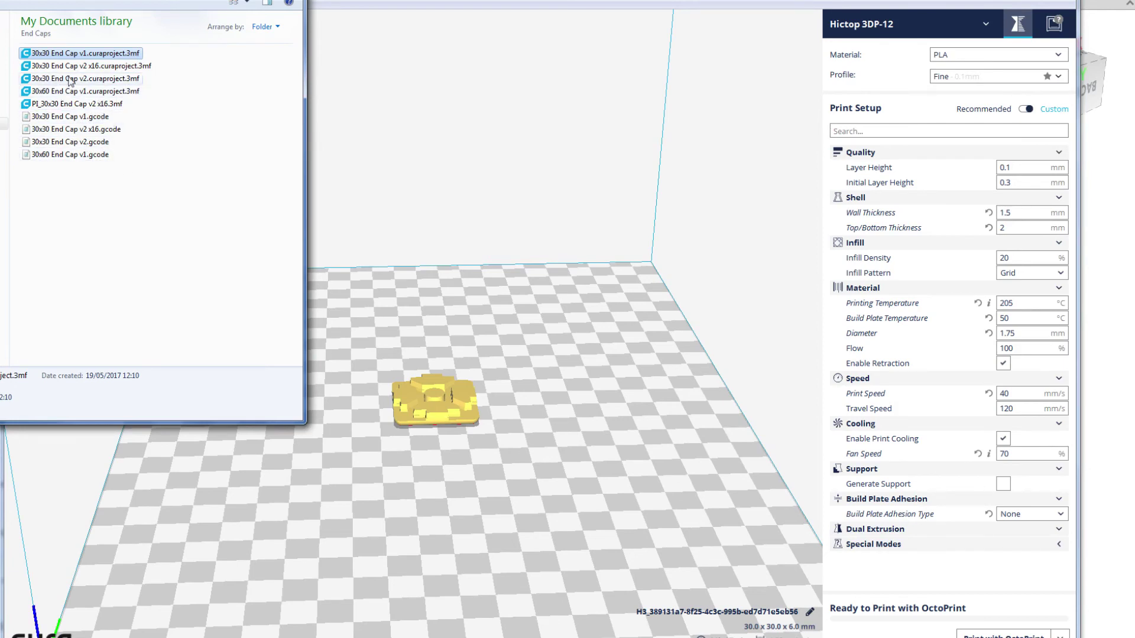
drag(71, 78, 618, 453)
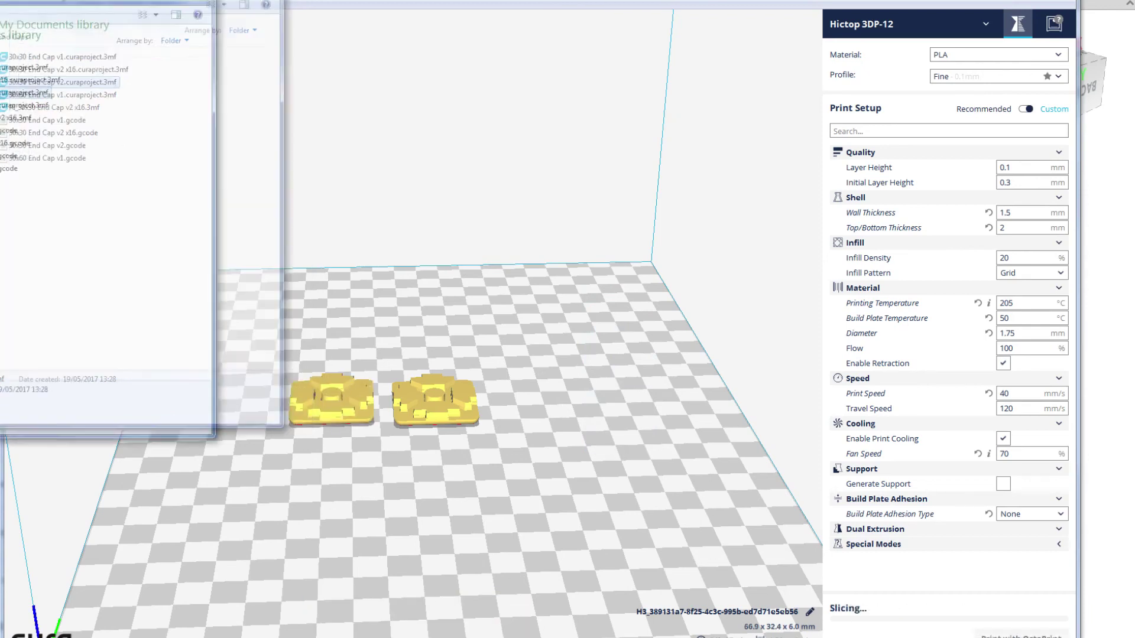
mouse_move(47, 118)
mouse_down()
mouse_move(112, 136)
mouse_move(561, 423)
mouse_move(58, 138)
mouse_up()
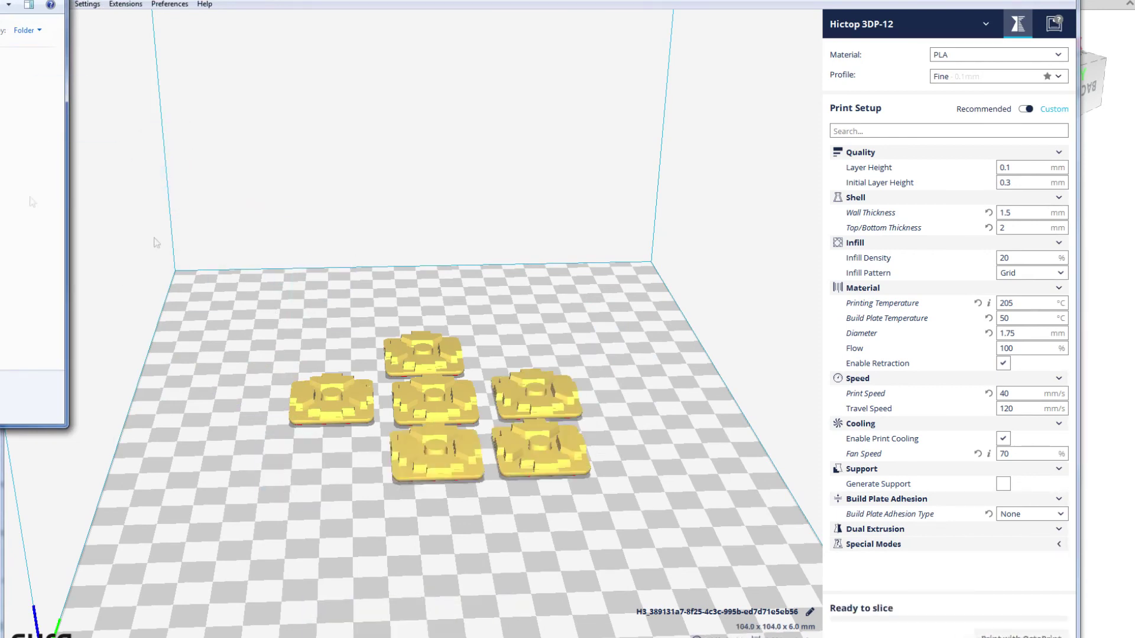
drag(153, 201, 265, 326)
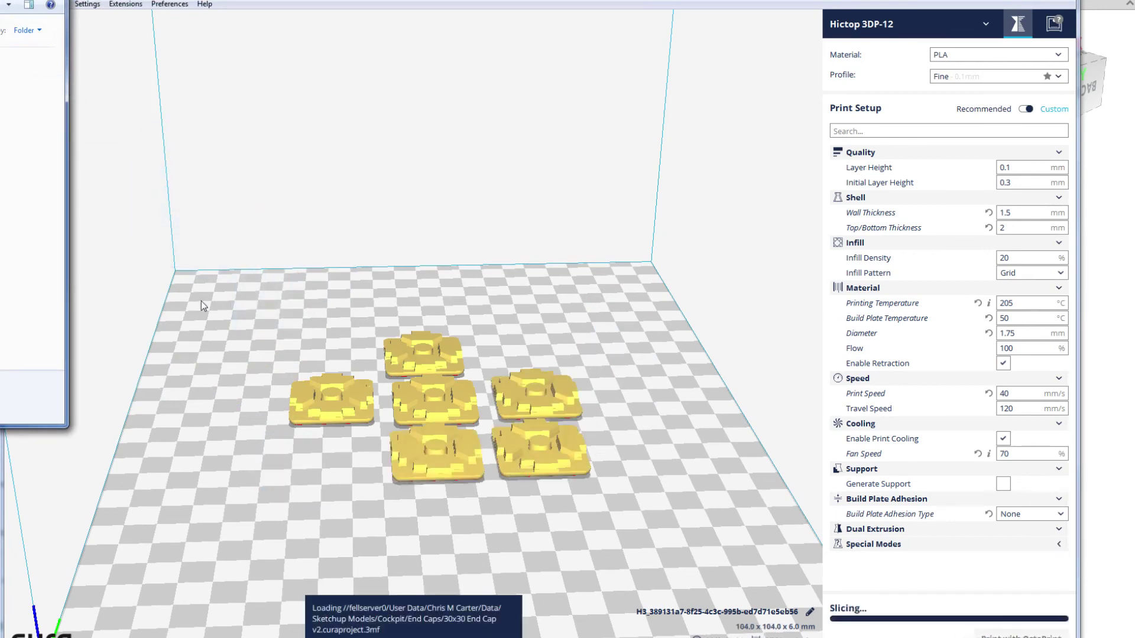
drag(36, 125, 380, 473)
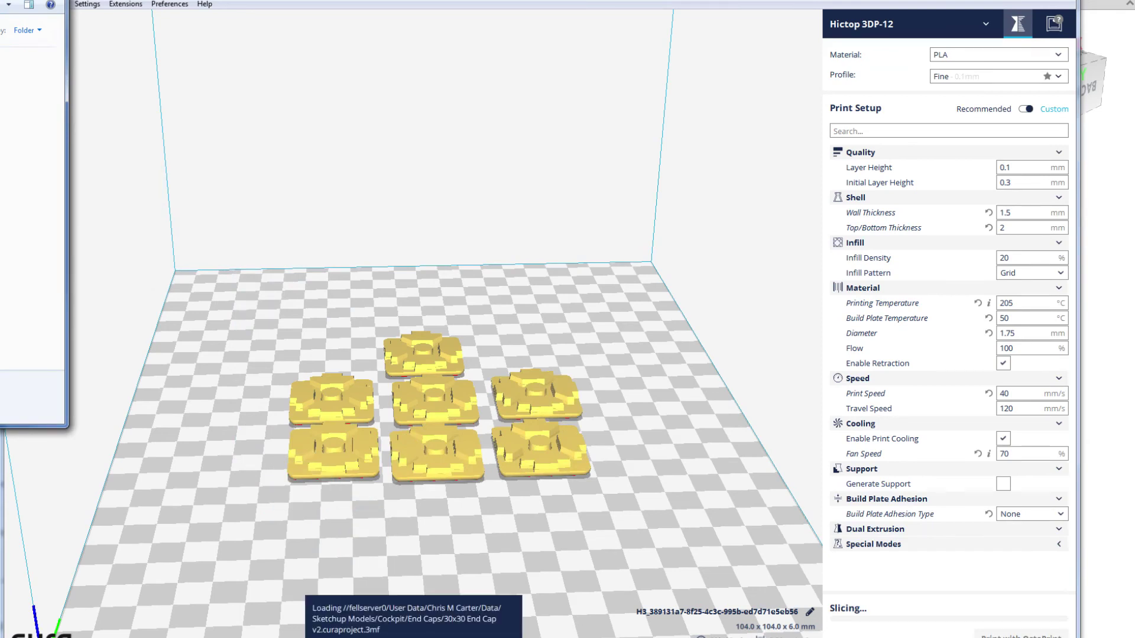
drag(18, 127, 331, 355)
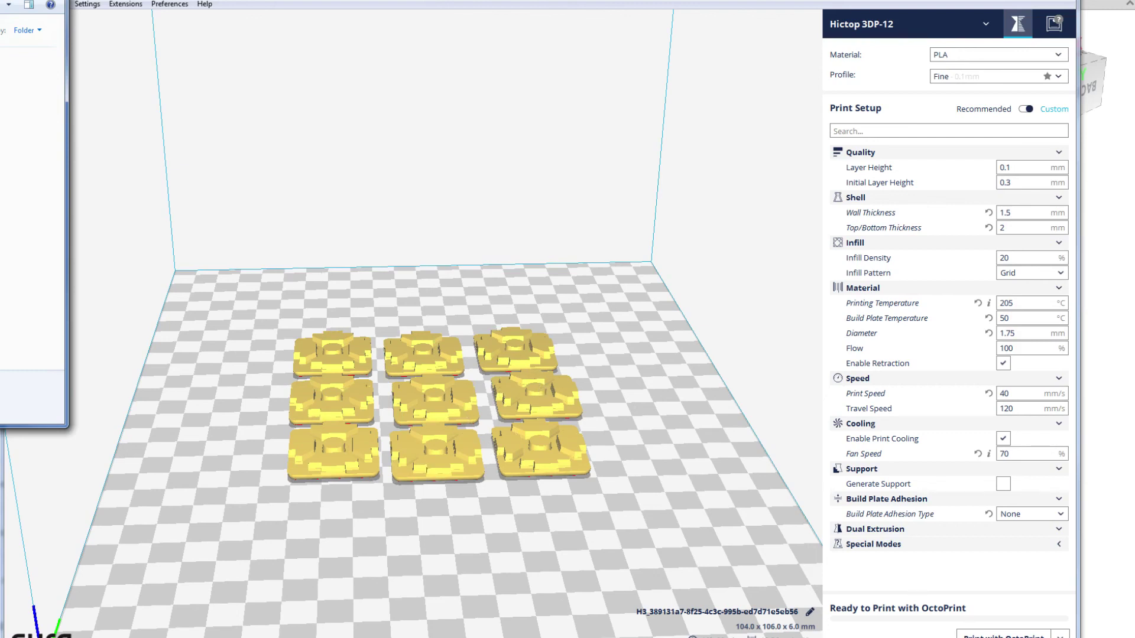
click(970, 624)
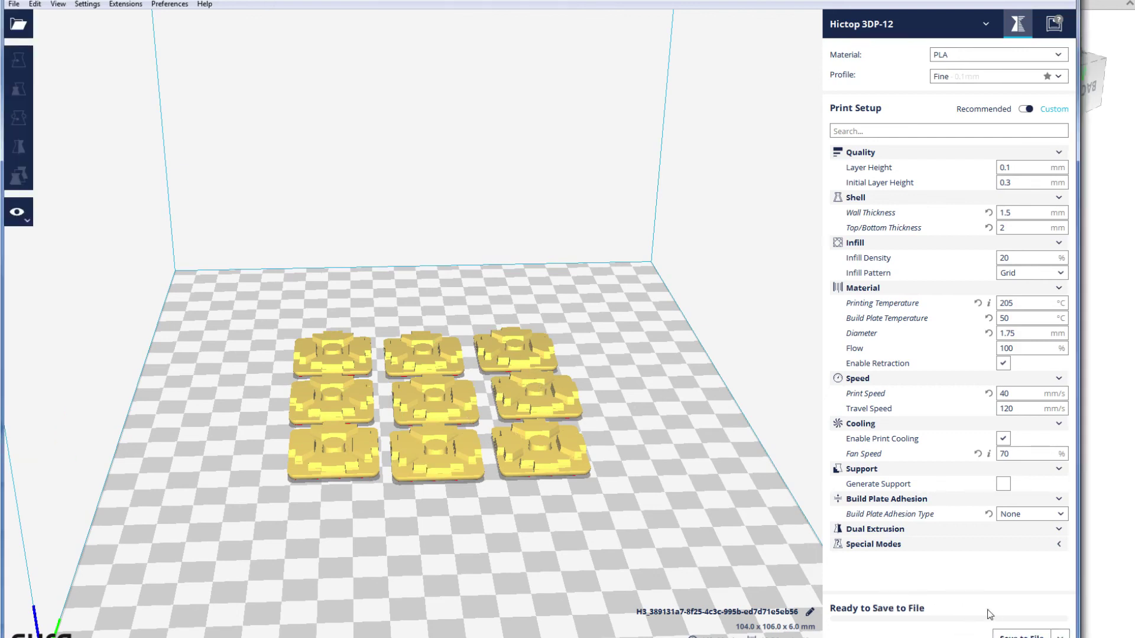